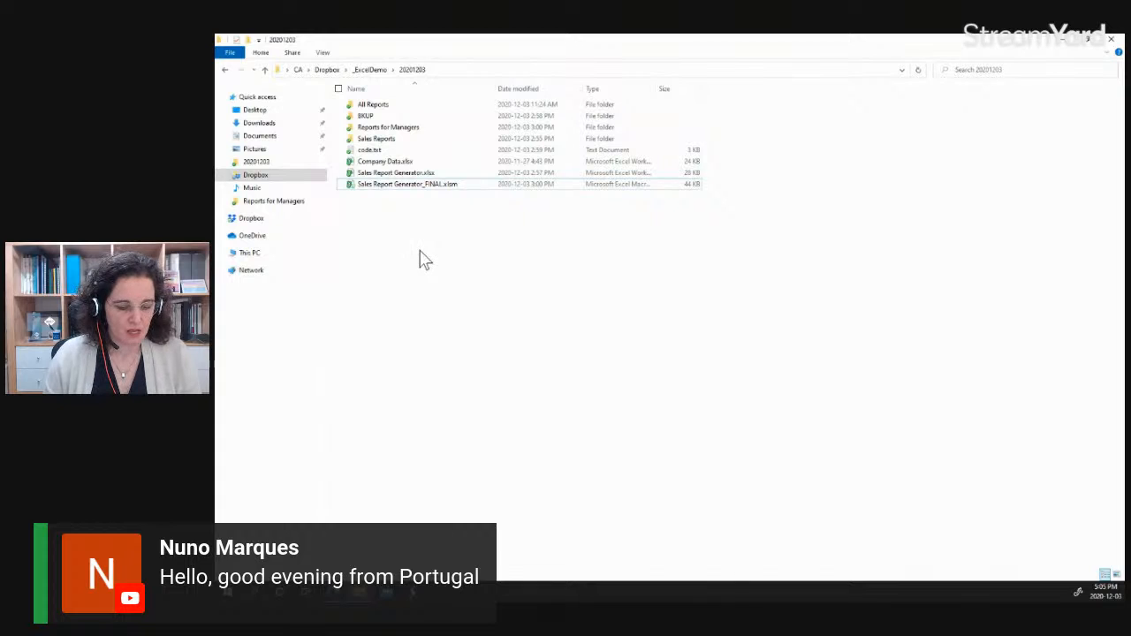
Open 2020-03.csv from the Sales Reports folder in Excel and maximize its window.
scroll(426, 259, "up", 1)
scroll(425, 260, "down", 3)
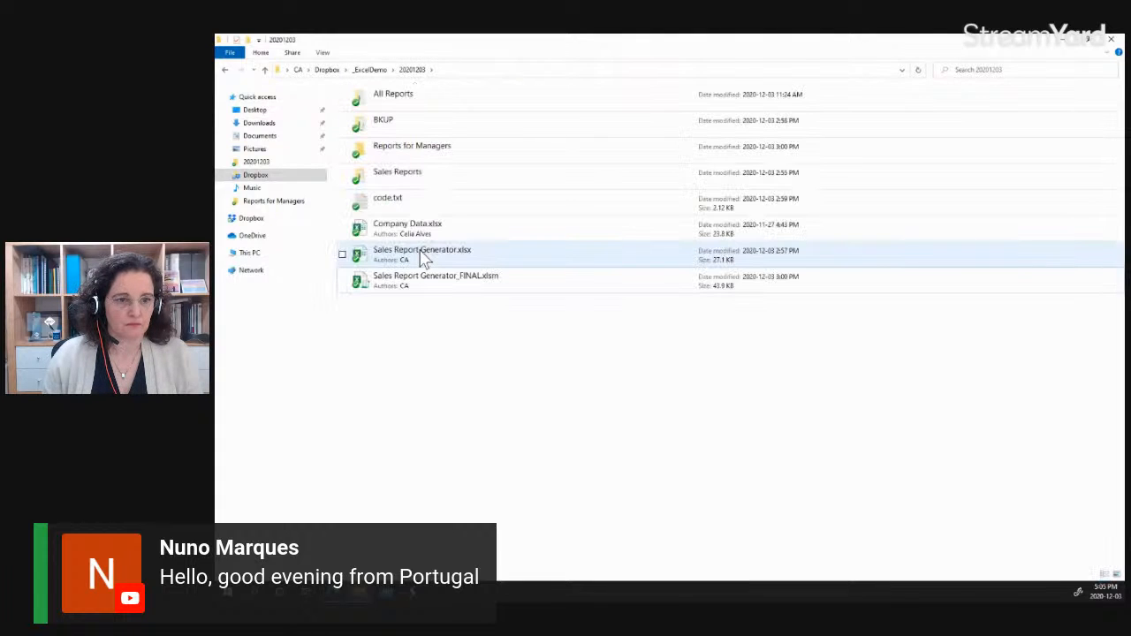
double_click(422, 177)
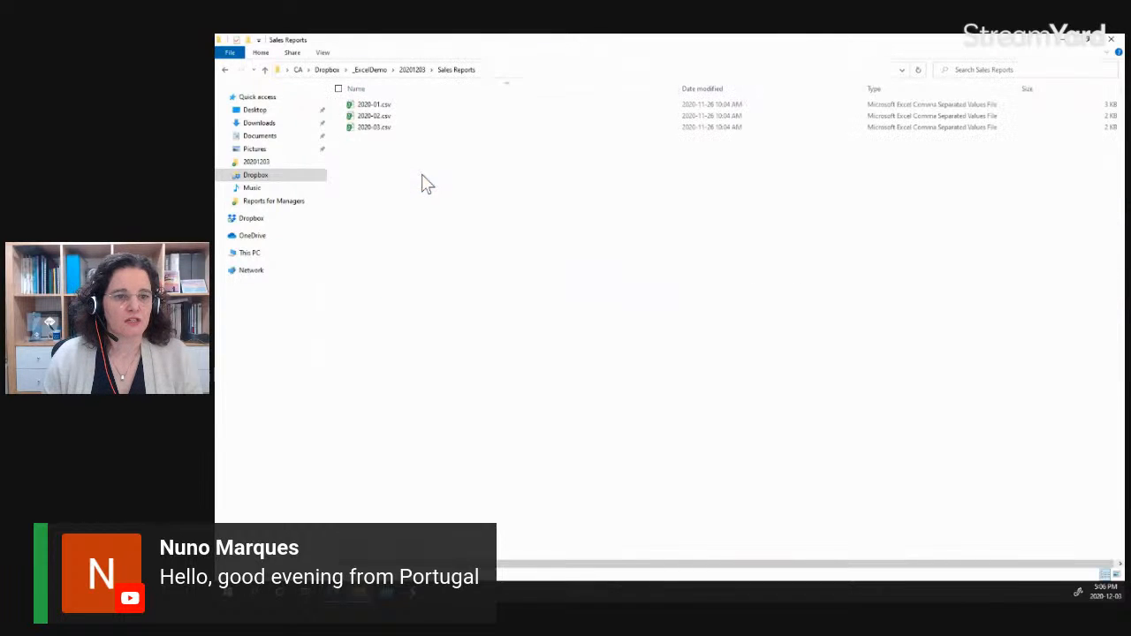
left_click(380, 131)
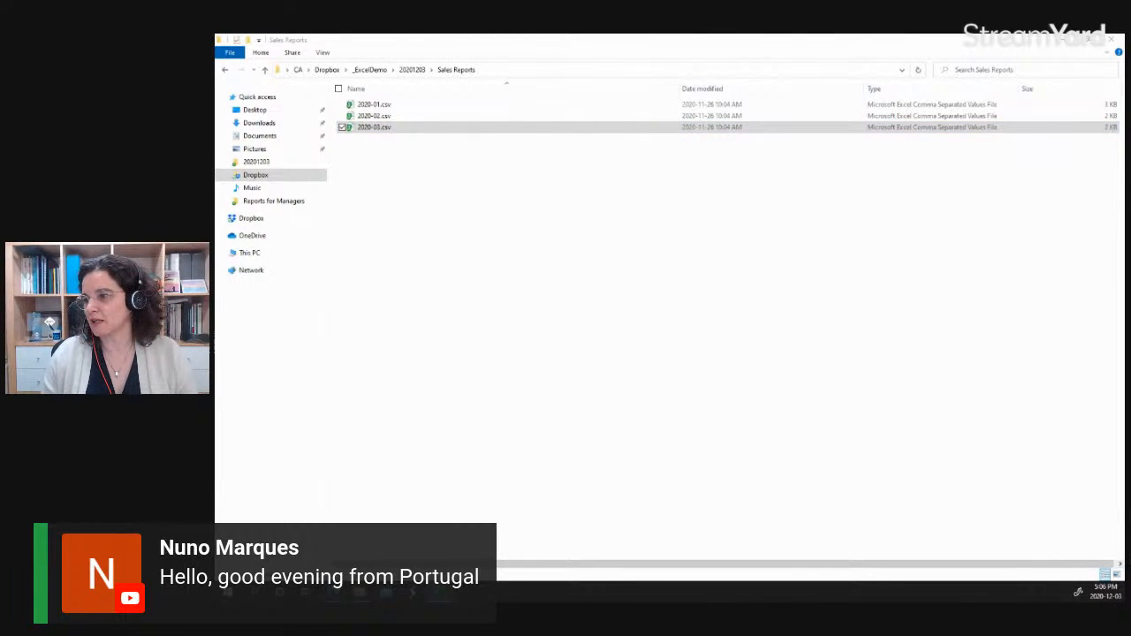
left_click_drag(1130, 141, 808, 127)
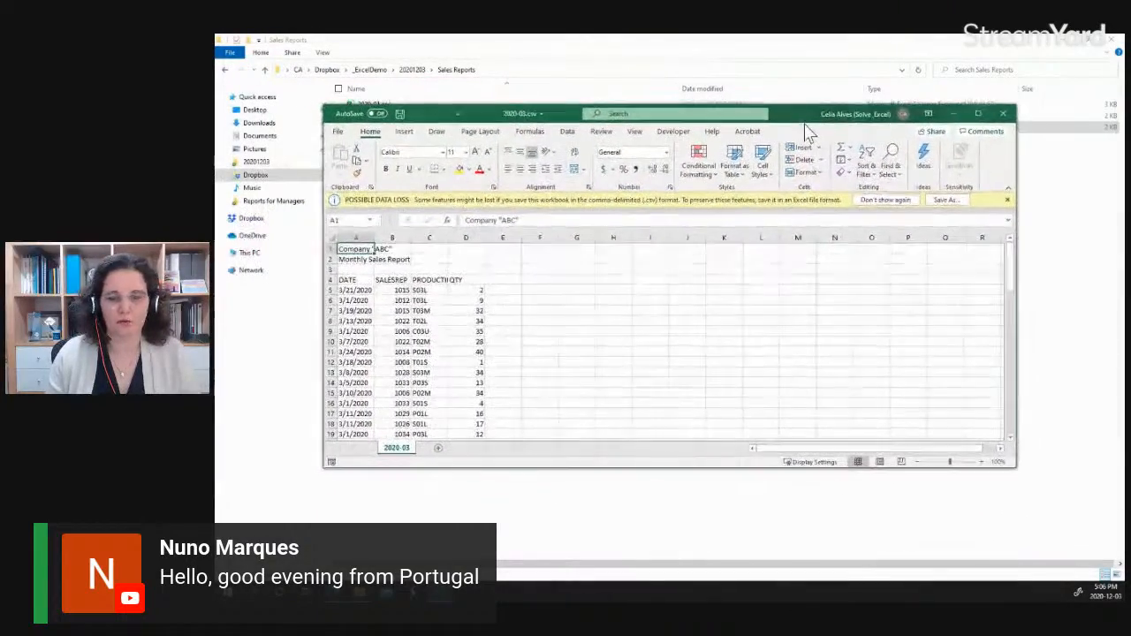
left_click(978, 113)
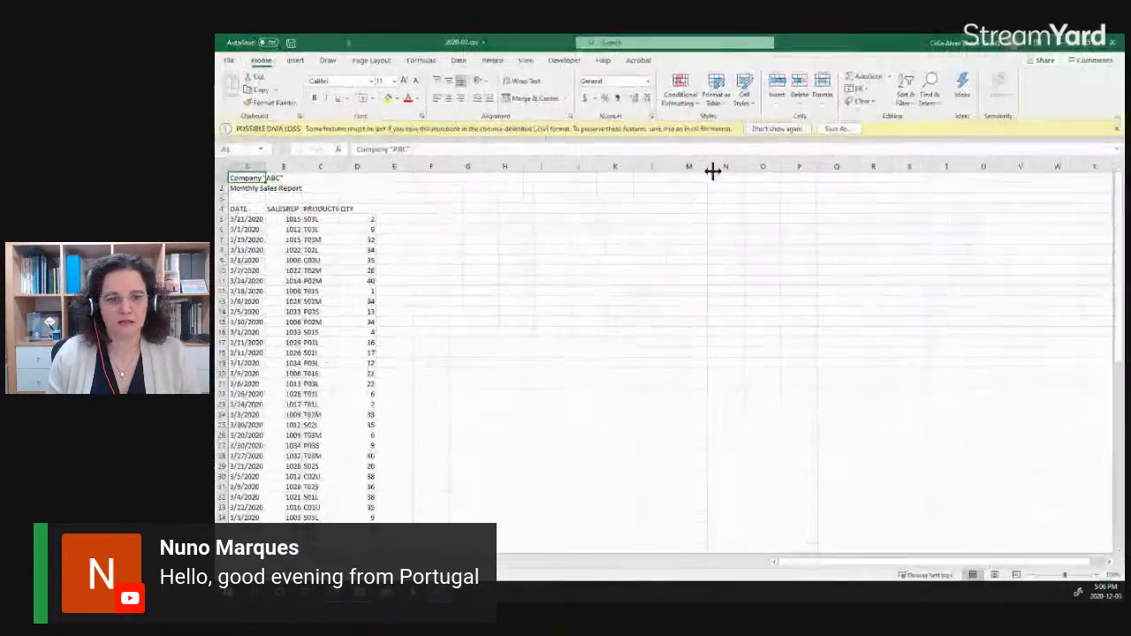
Fit the widths of columns A to D to their contents in the sales report.
left_click(254, 167)
left_click_drag(255, 166, 356, 184)
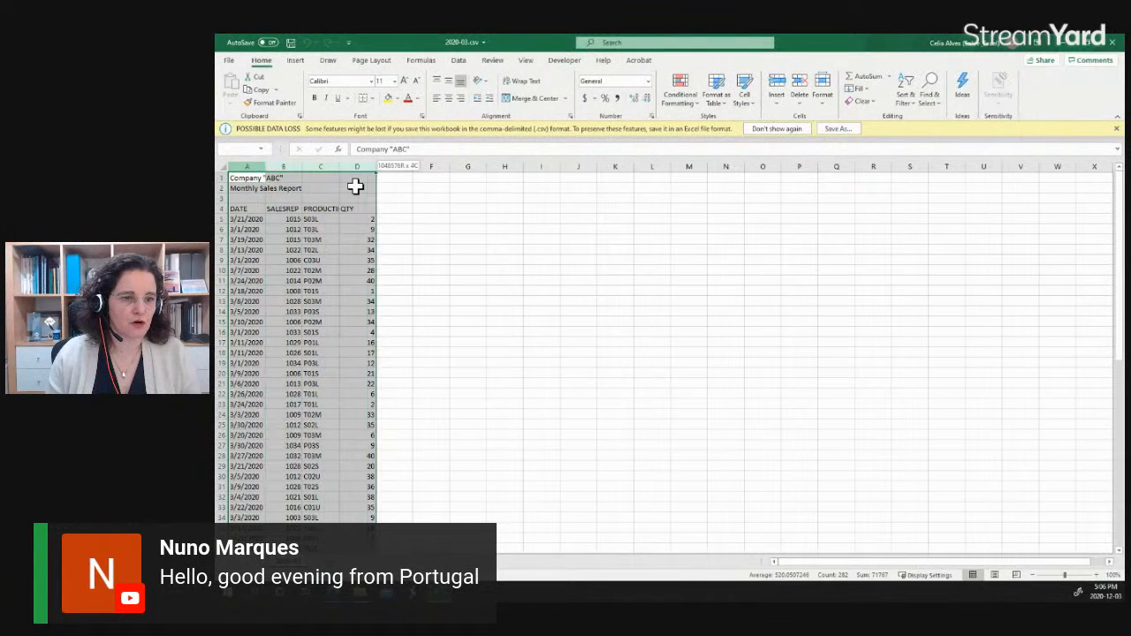
double_click(265, 166)
Examine the SALESREP, PRODUCTID and QTY fields and the dates in column A of the monthly sales report.
left_click(265, 206)
left_click(323, 209)
left_click(323, 220)
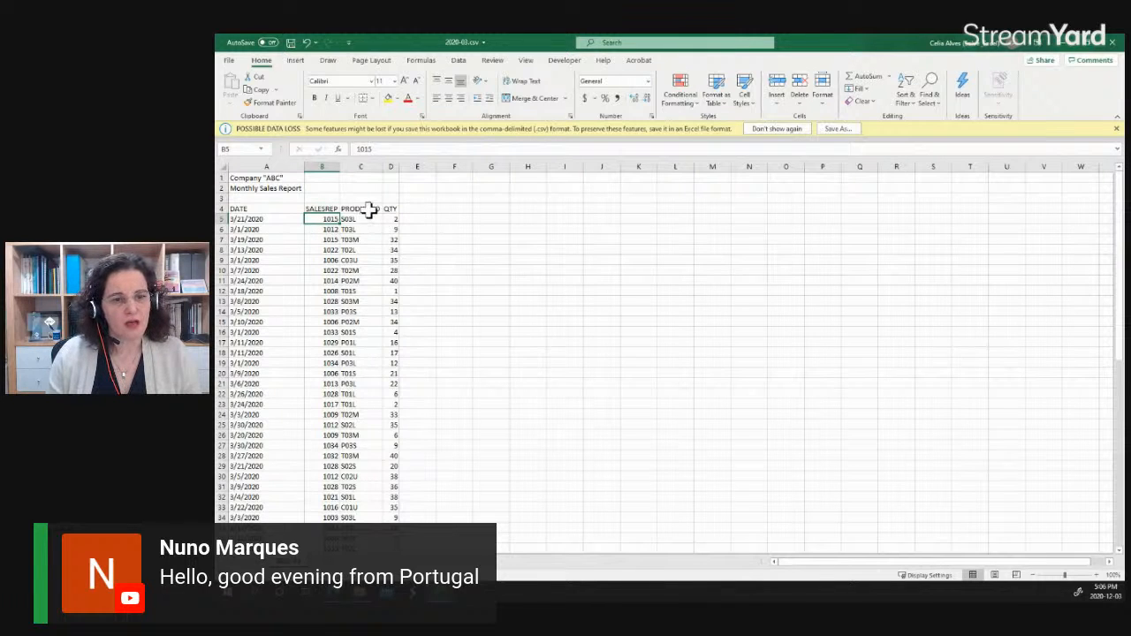
left_click(364, 220)
left_click(395, 219)
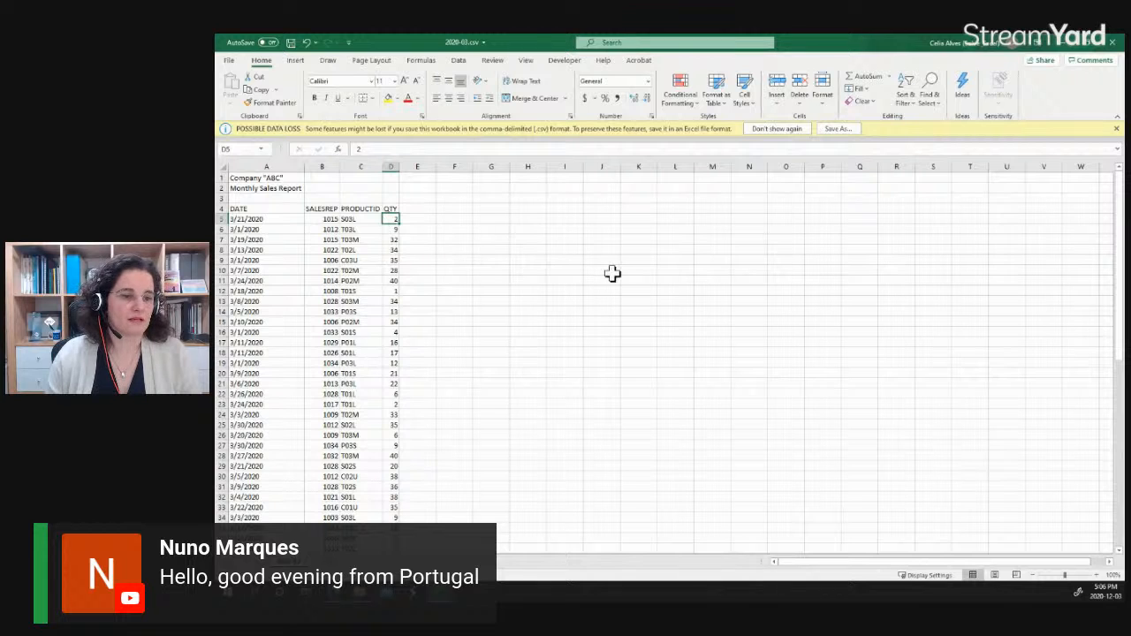
left_click_drag(255, 221, 240, 521)
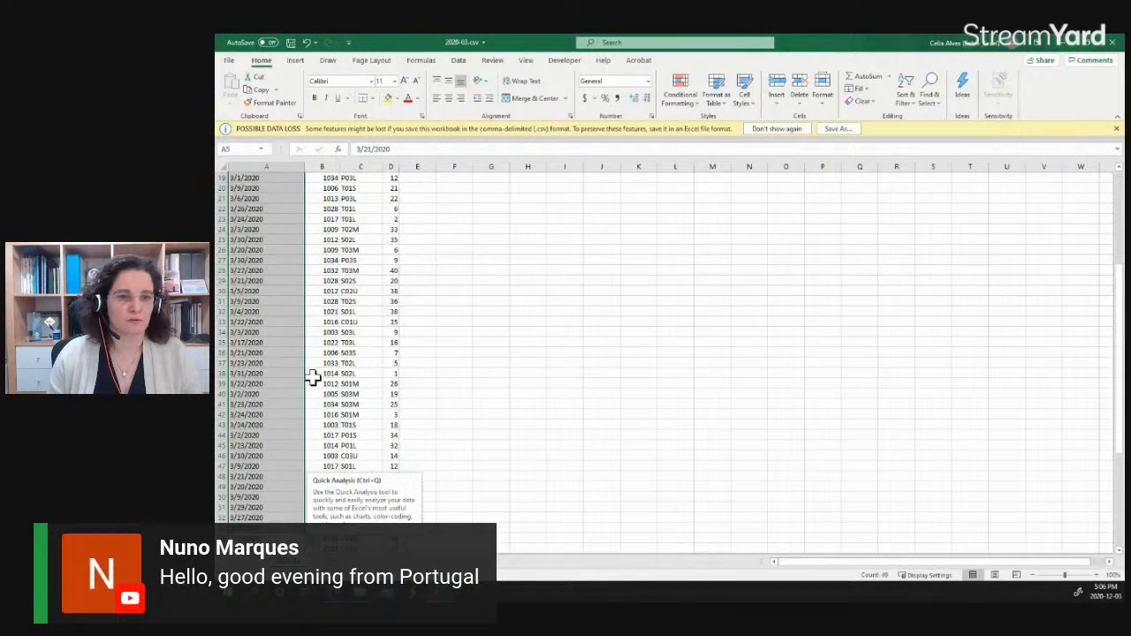
left_click(564, 327)
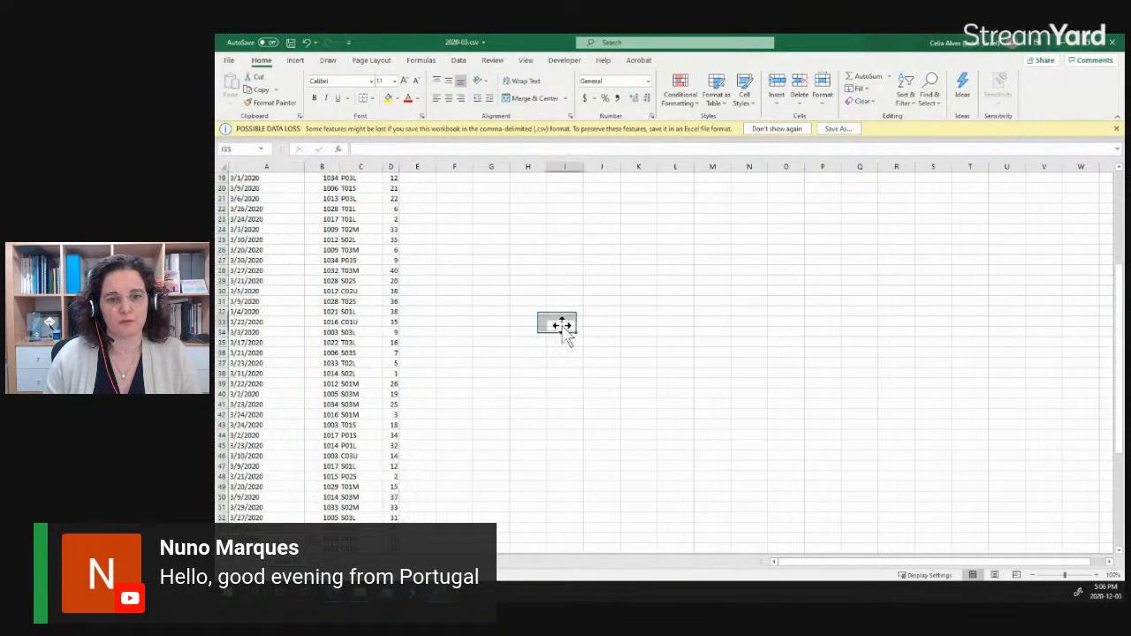
Close 2020-03.csv without saving the changes and return to the 20201203 folder.
left_click(1111, 42)
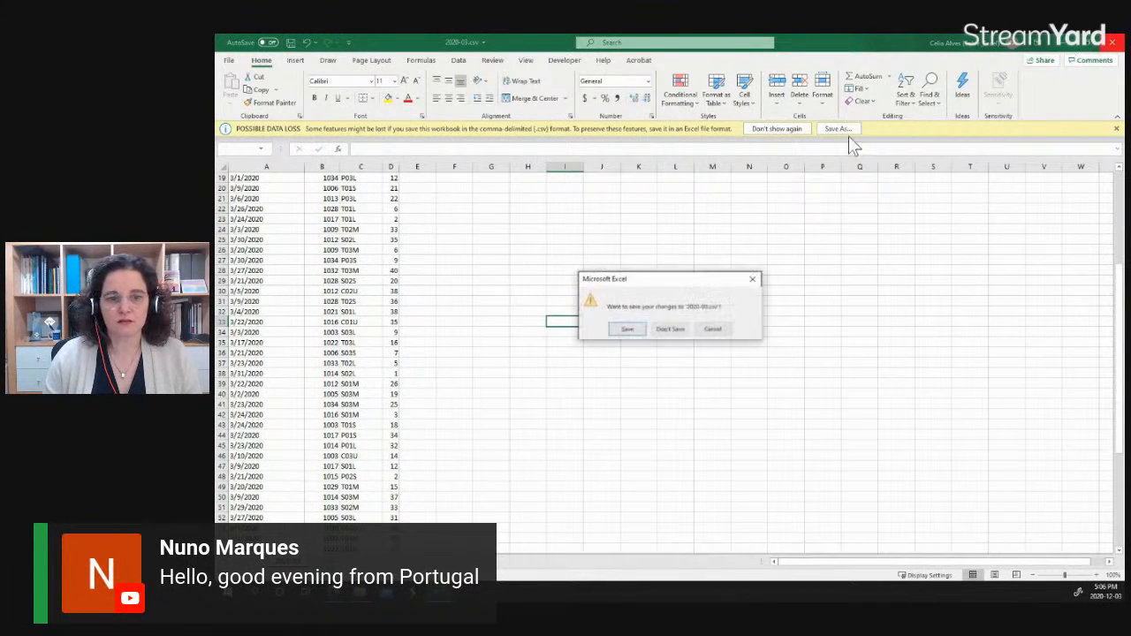
left_click(674, 329)
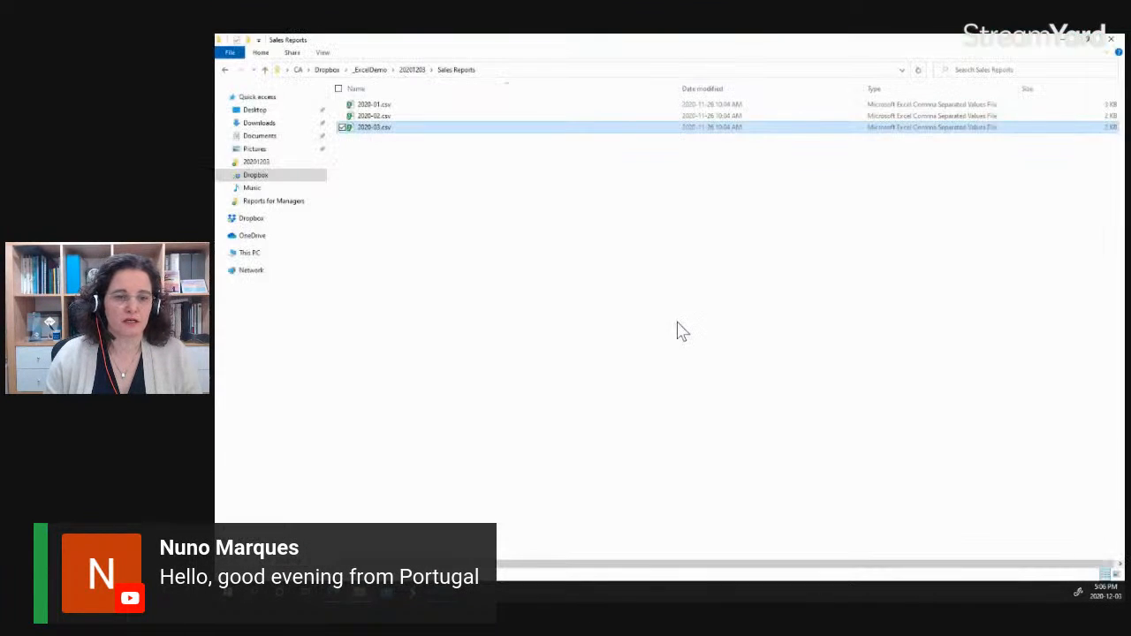
left_click(412, 70)
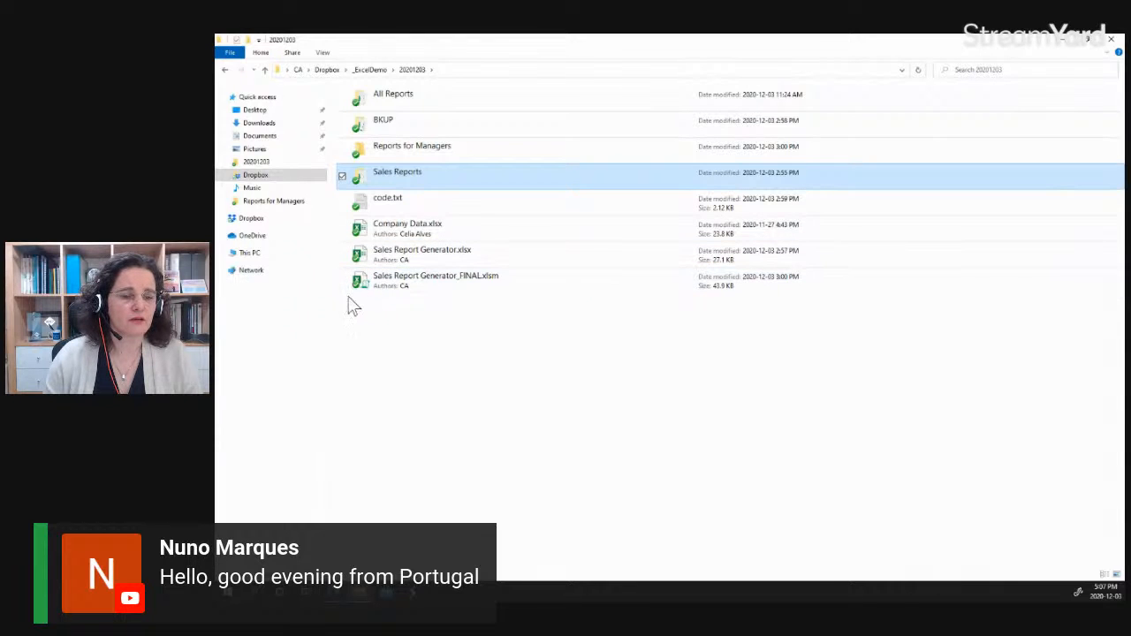
Open Company Data.xlsx and examine the employee IDs in the Employees table.
left_click(395, 231)
double_click(395, 231)
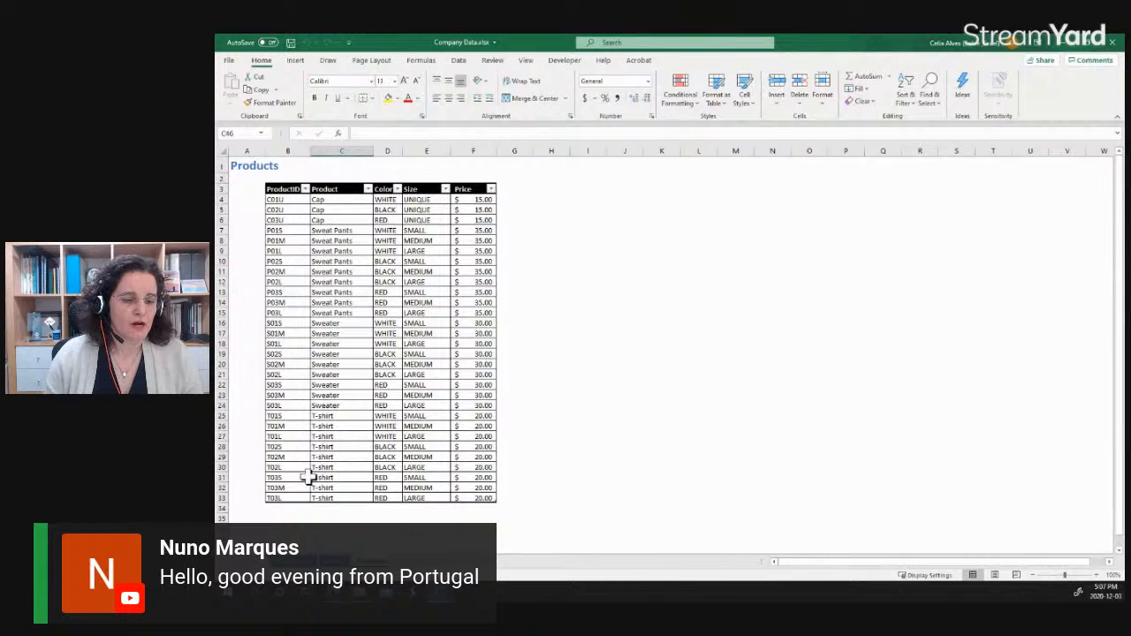
left_click(372, 562)
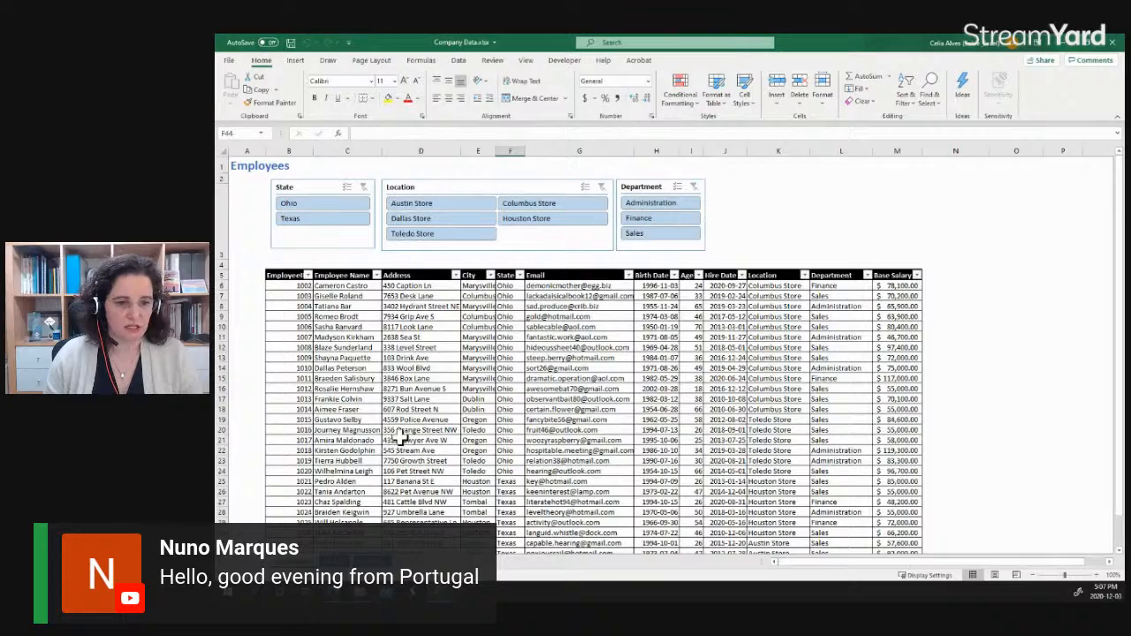
scroll(397, 439, "up", 1)
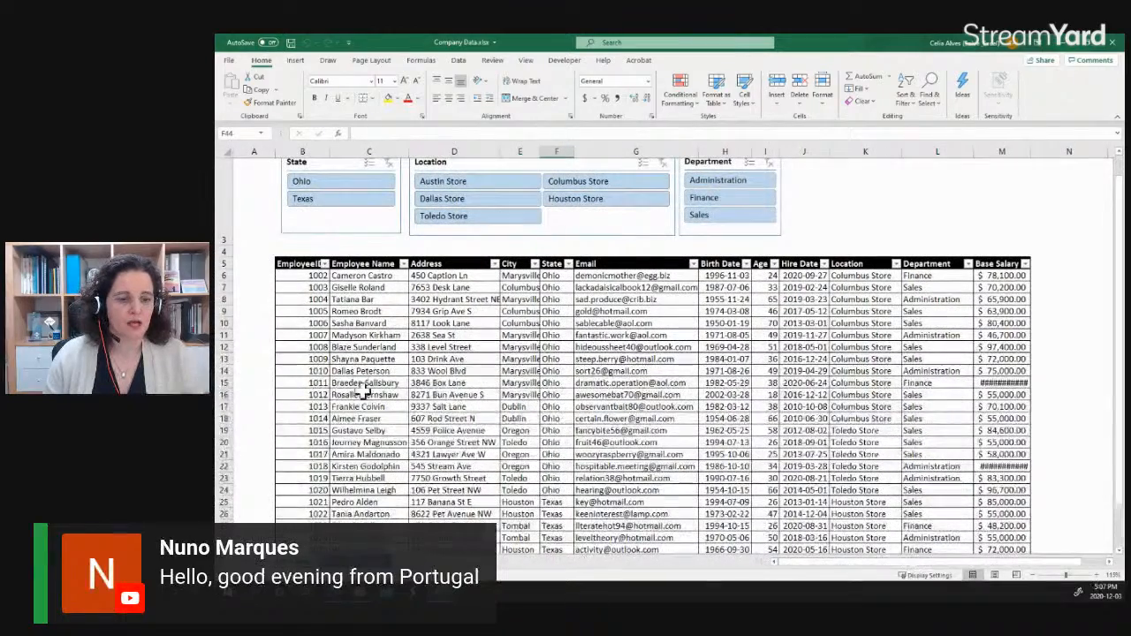
left_click_drag(315, 276, 305, 407)
left_click(300, 334)
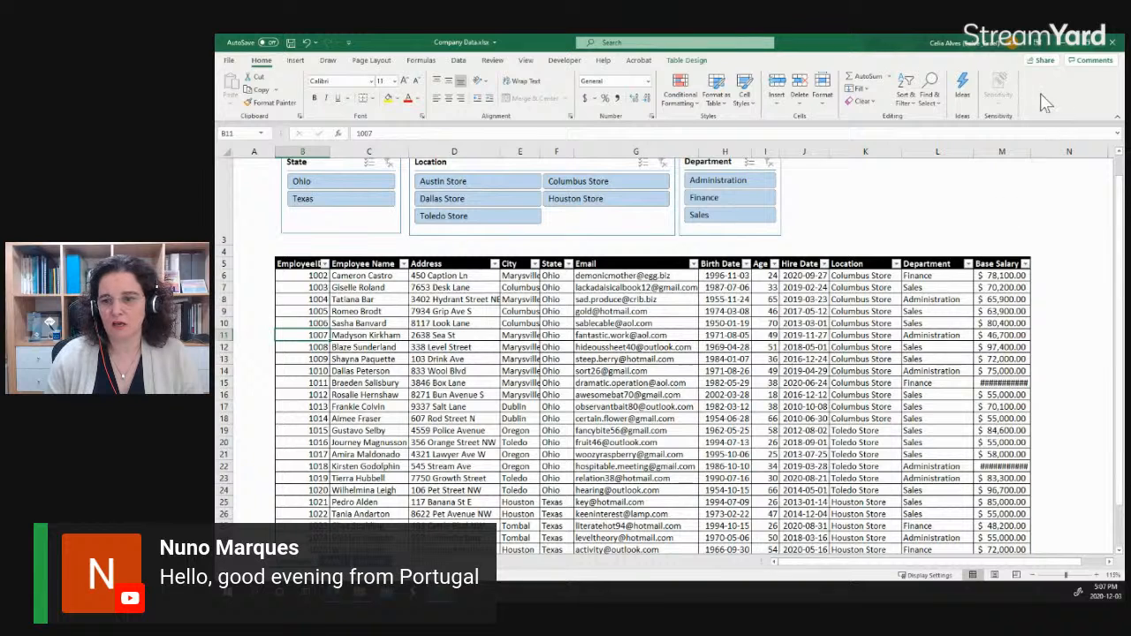
Widen the Base Salary column of the Employees table and select the whole Location column.
left_click_drag(1030, 152, 1055, 152)
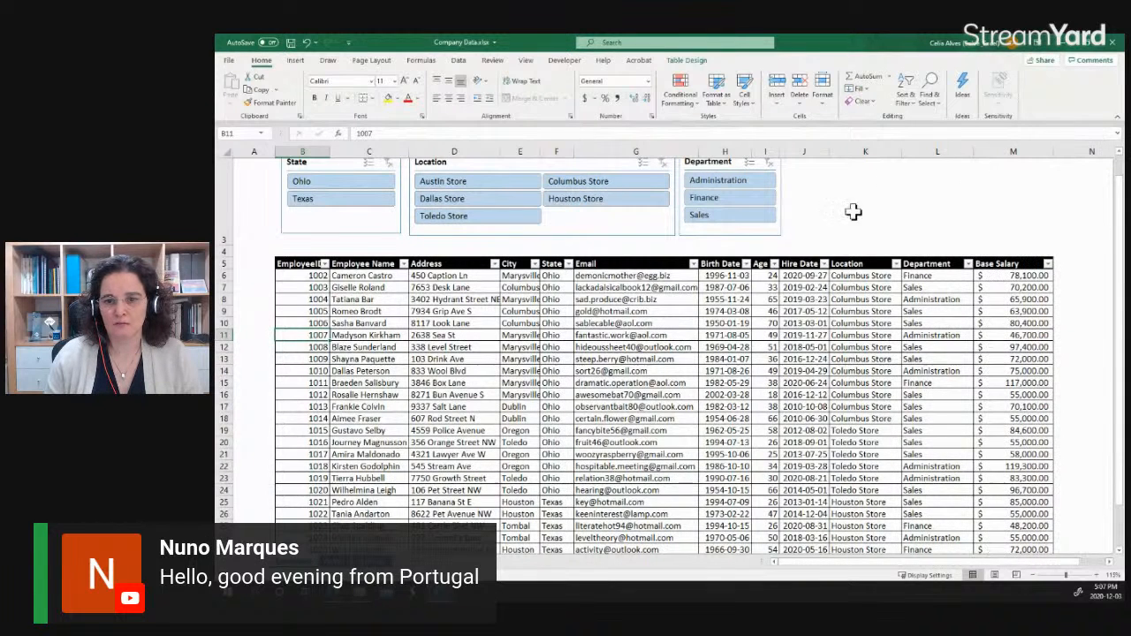
left_click(857, 287)
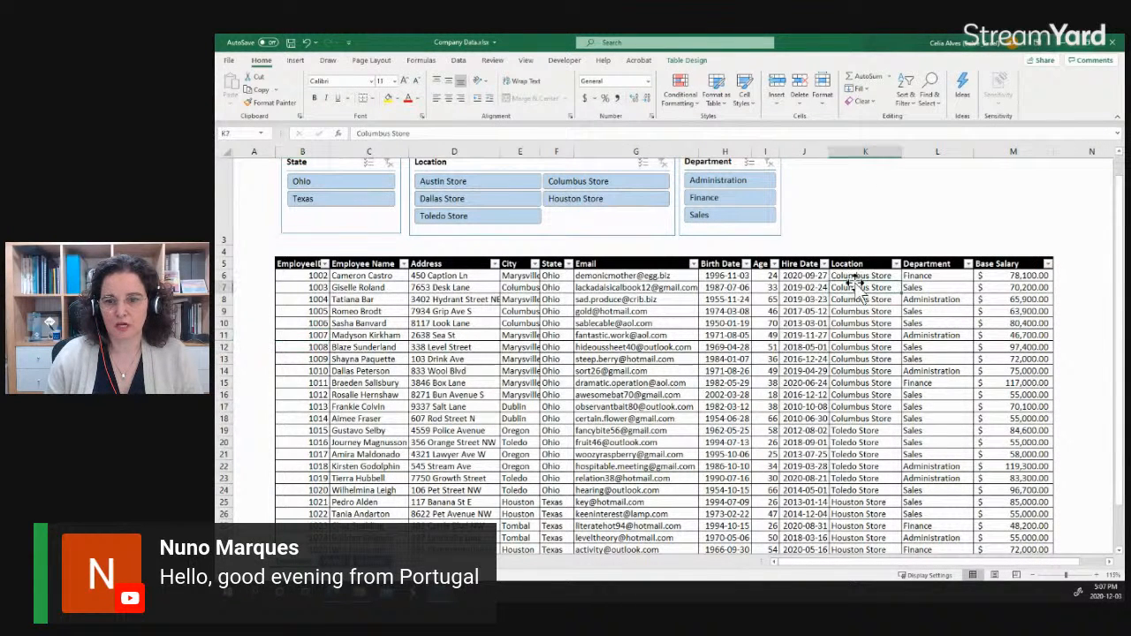
left_click(850, 151)
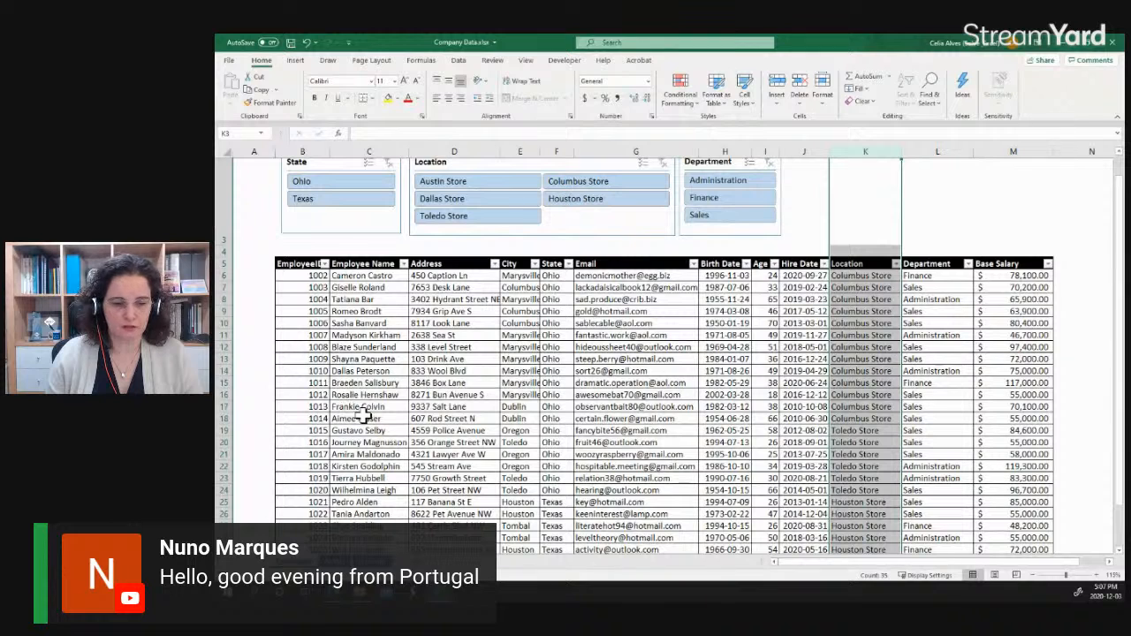
Go to the Stores sheet, widen the Store Manager column slightly and select its first entry.
left_click(335, 562)
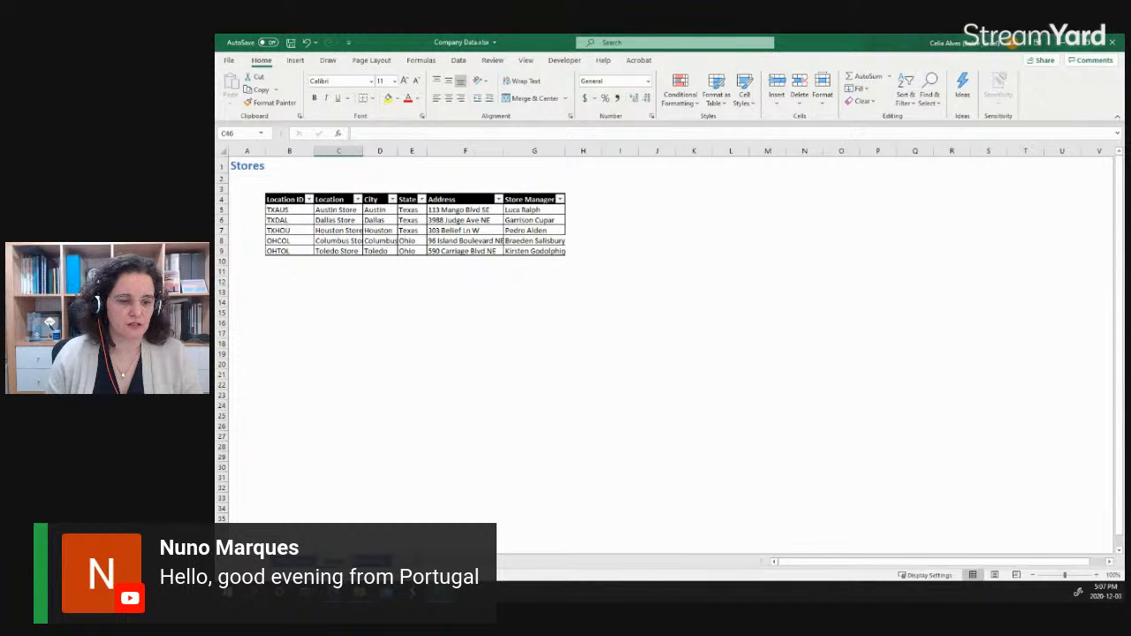
scroll(399, 387, "up", 1)
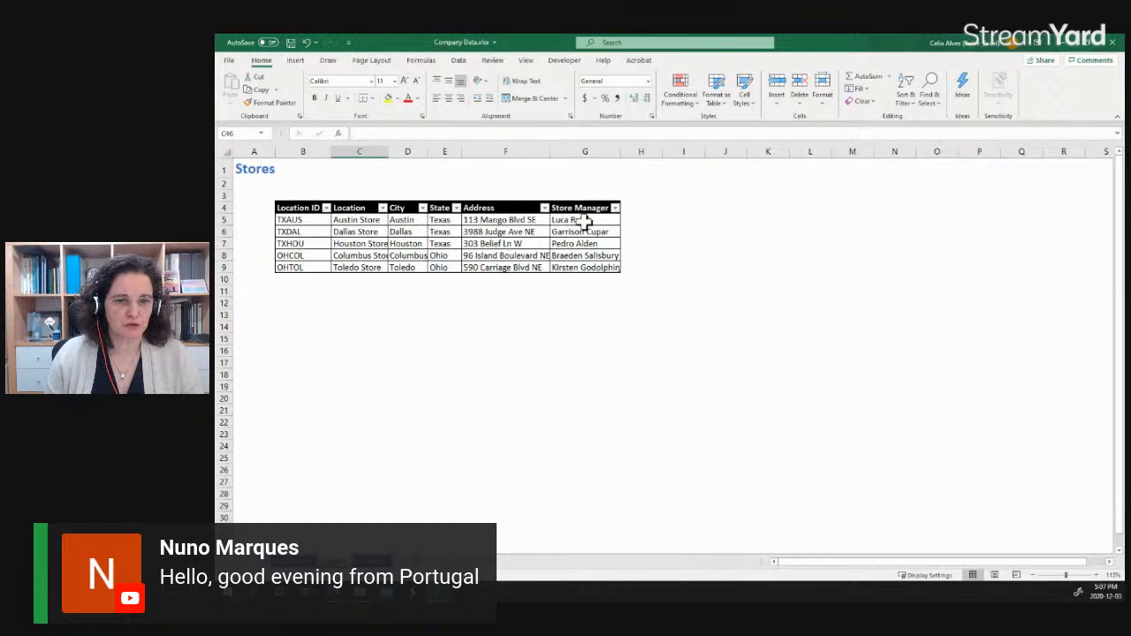
left_click(585, 151)
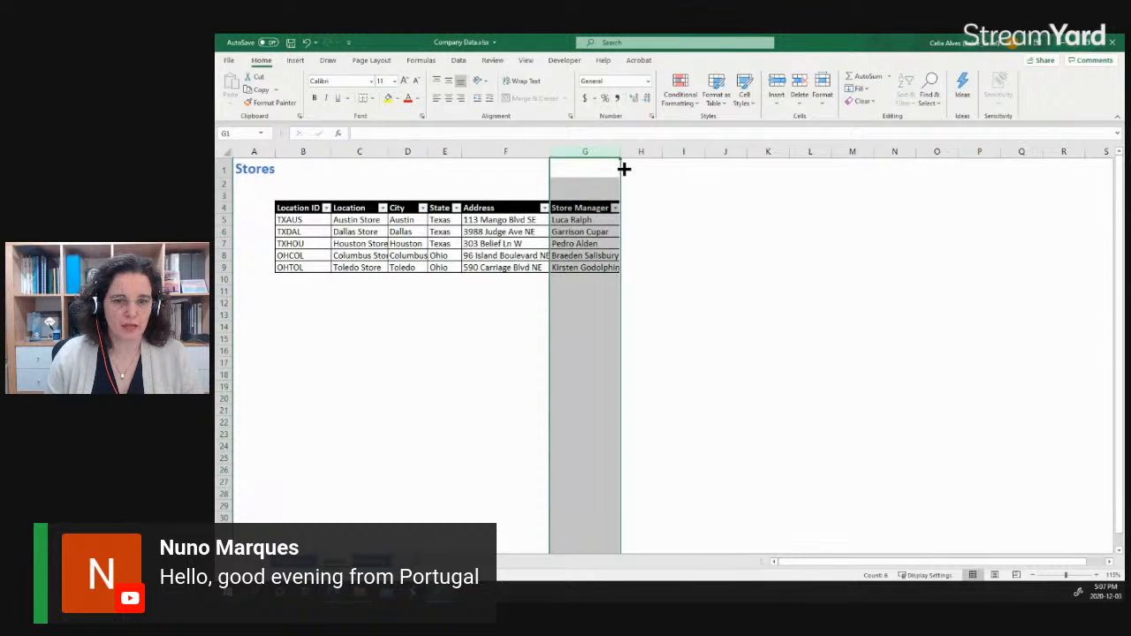
left_click_drag(618, 151, 631, 152)
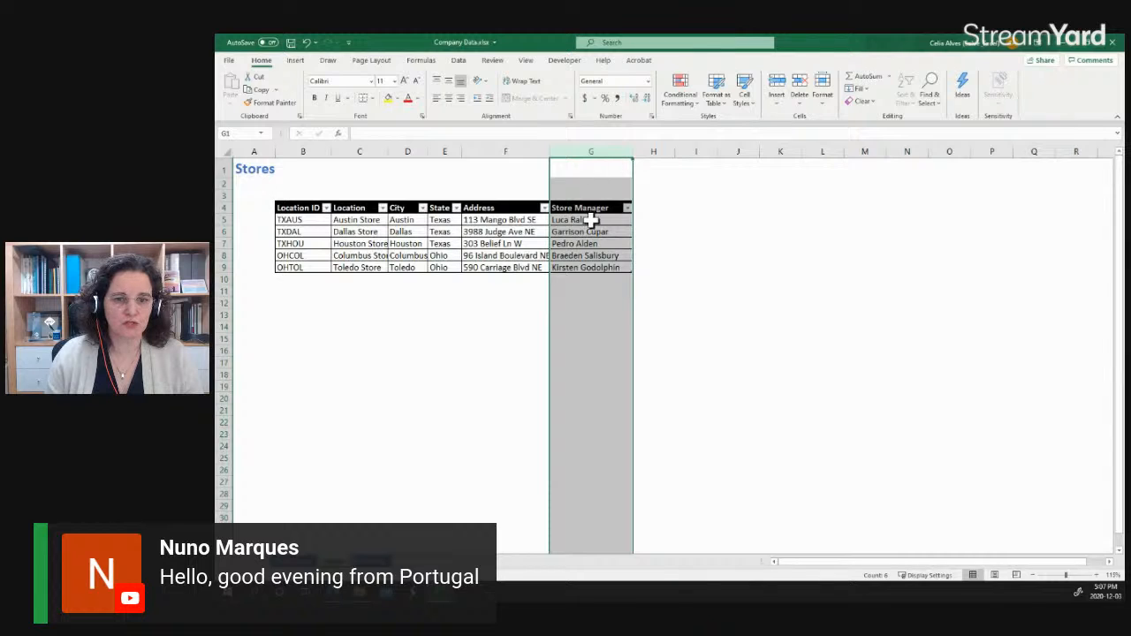
left_click(590, 220)
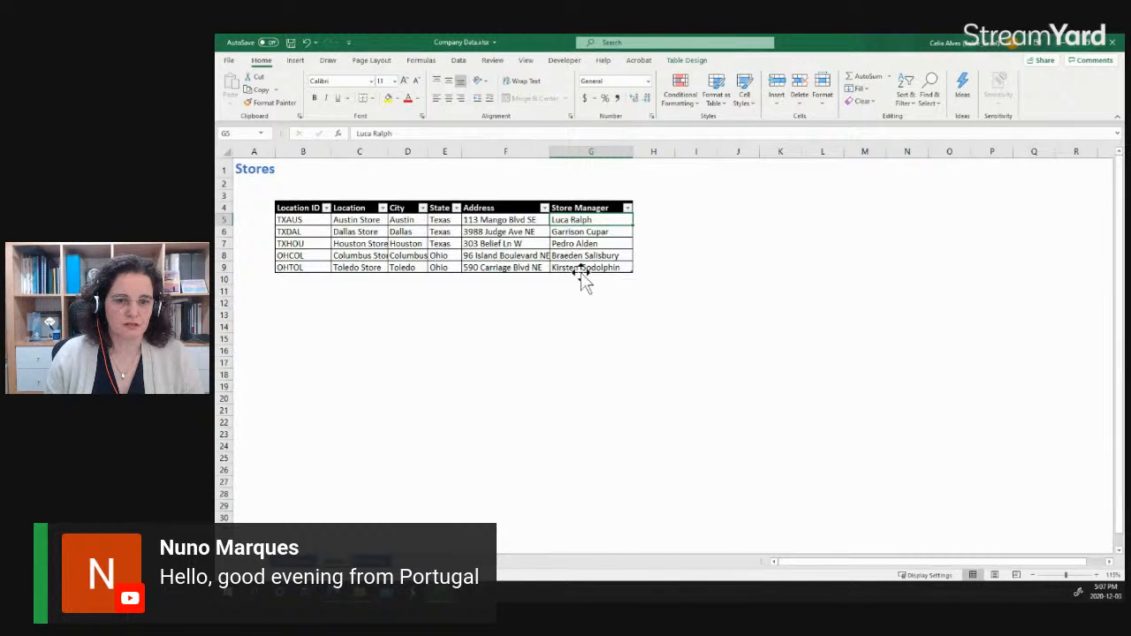
Sort the Stores table by Store Manager from A to Z.
left_click(626, 208)
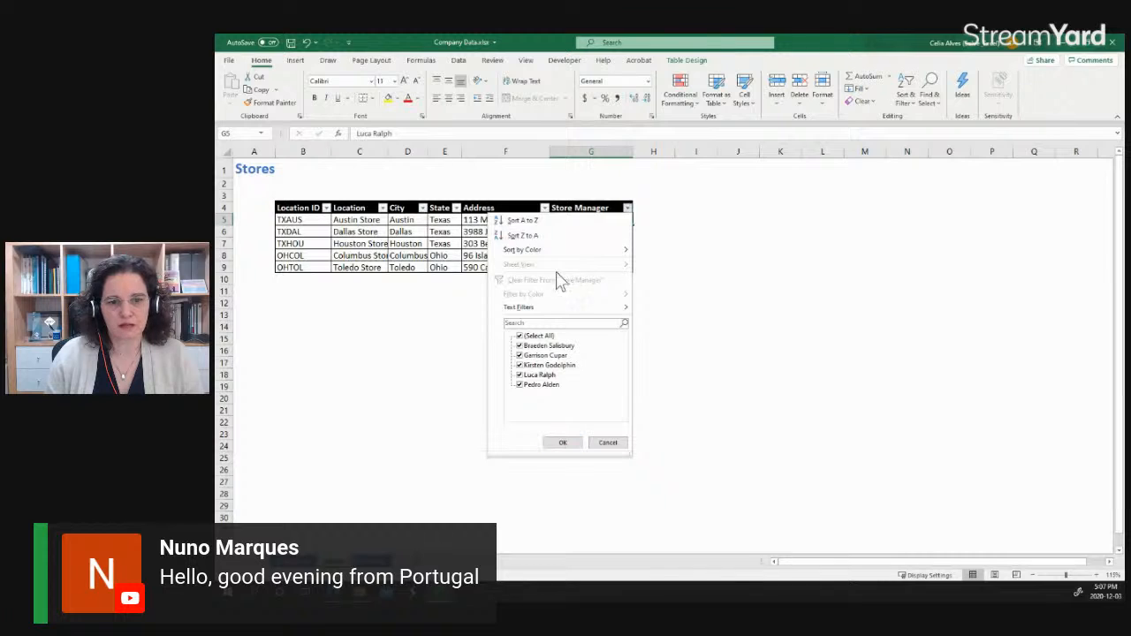
left_click(521, 220)
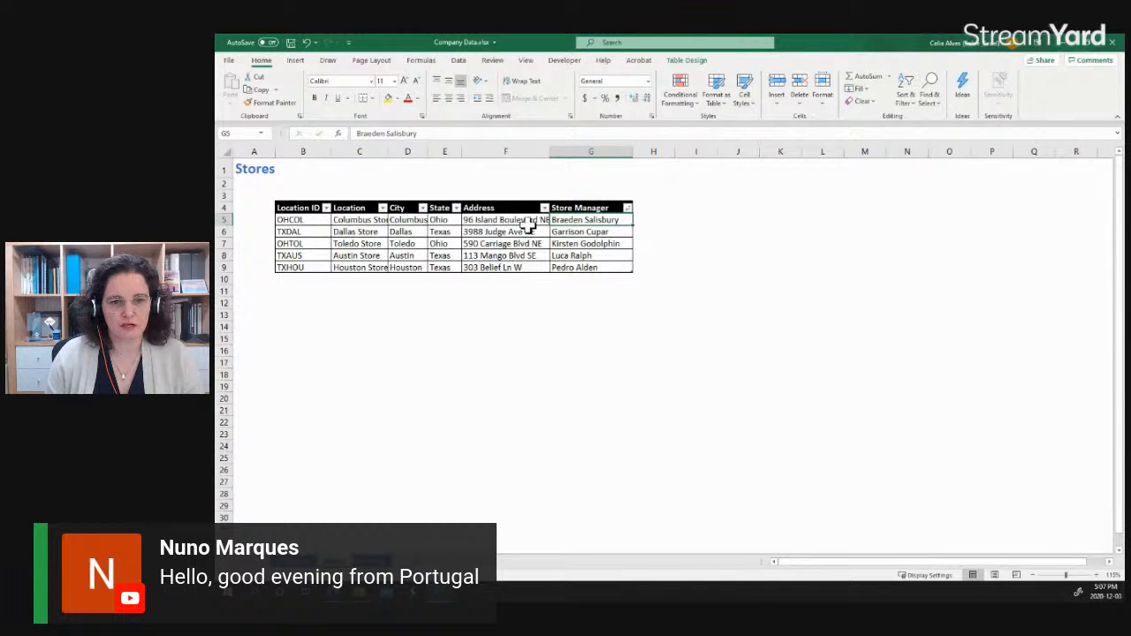
left_click(619, 279)
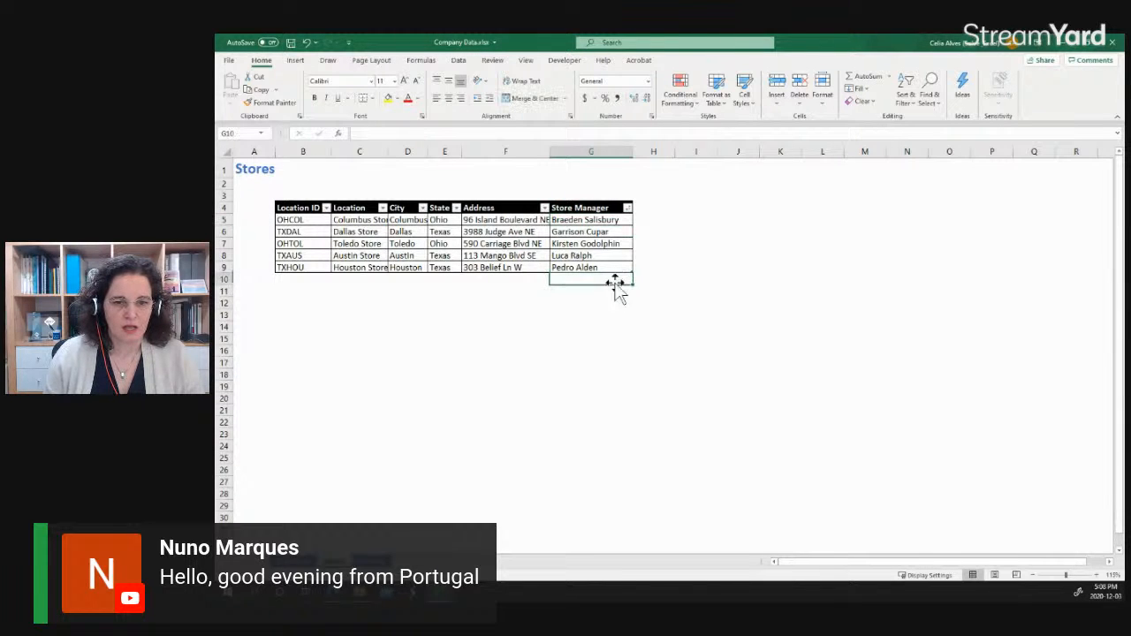
Examine the product IDs, product names, sizes and prices in the Products table, focusing on the Cap rows.
key("ctrl+Page_Down")
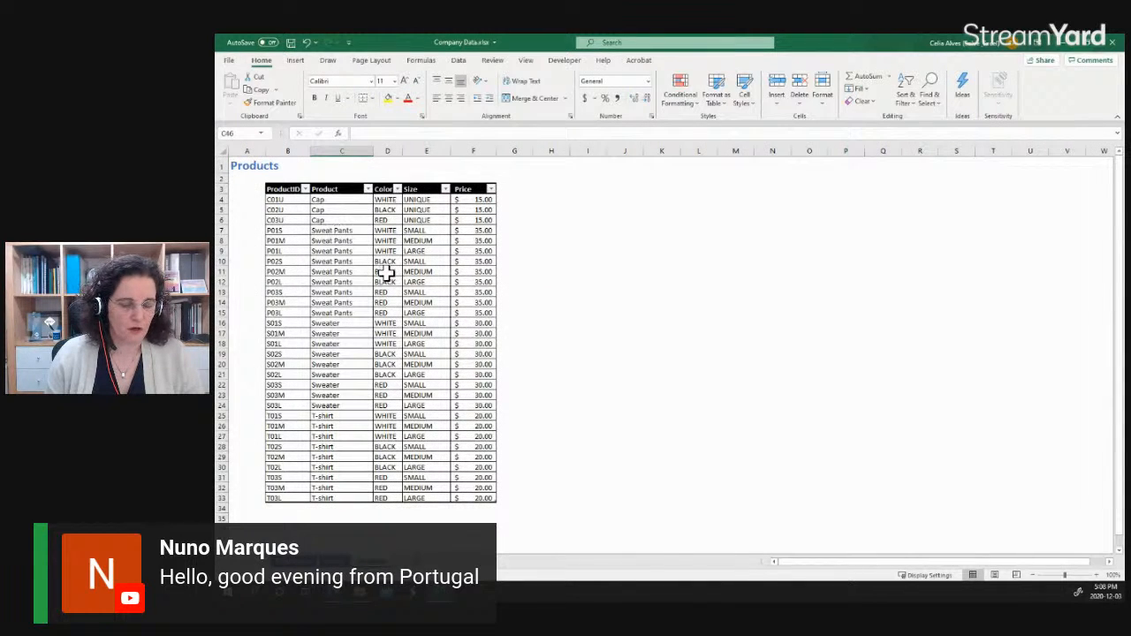
scroll(386, 272, "up", 2, "ctrl")
scroll(386, 272, "up", 1)
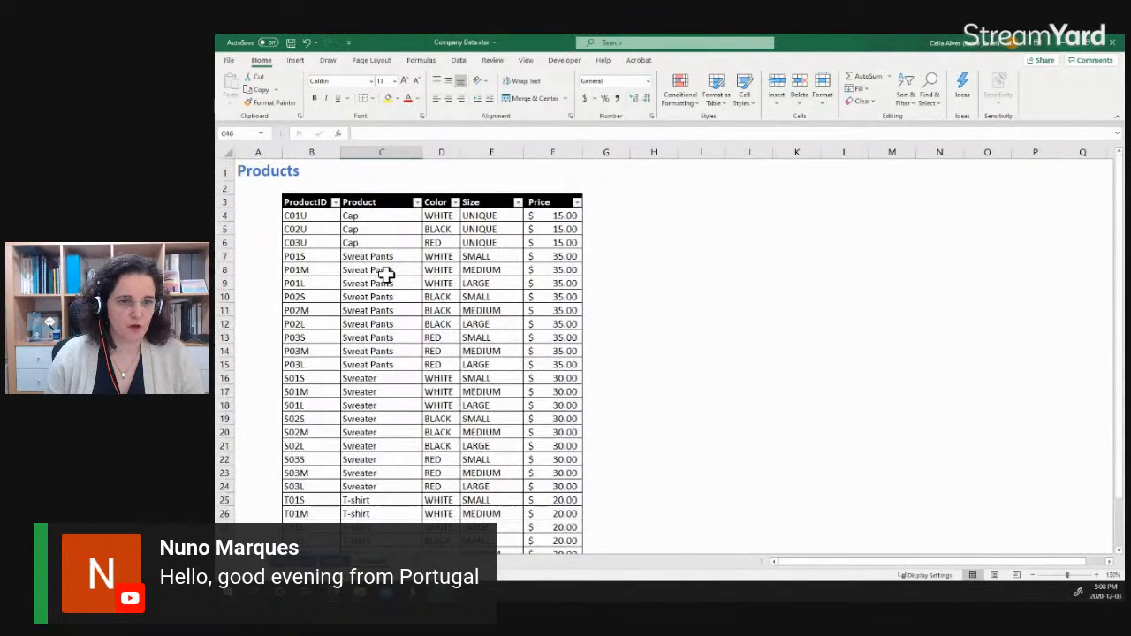
left_click(313, 216)
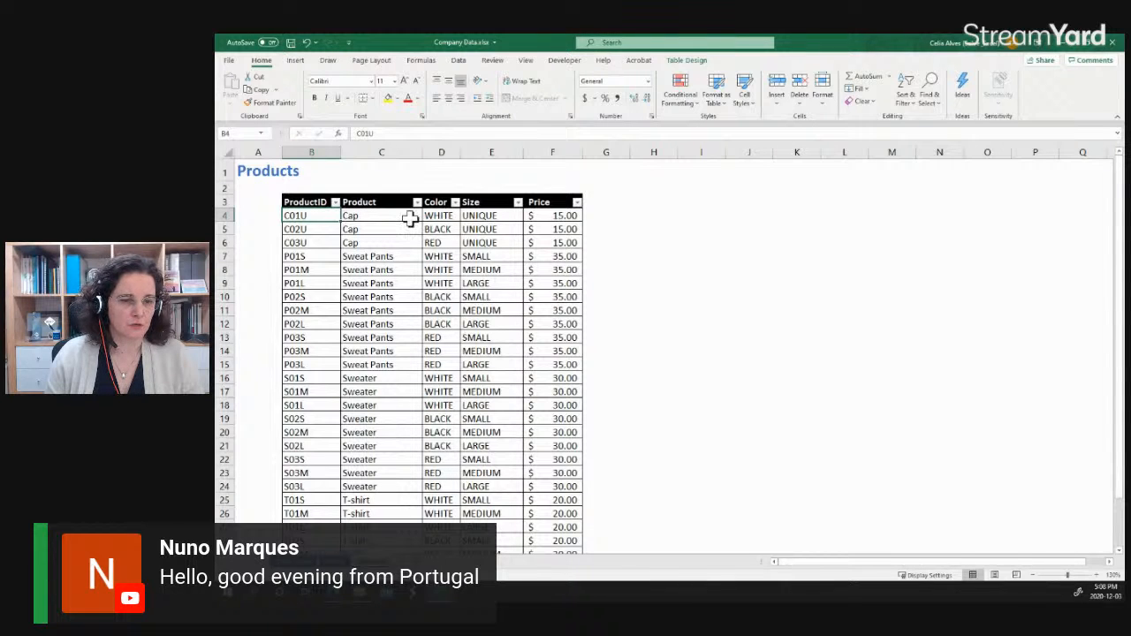
left_click(364, 217)
left_click(478, 217)
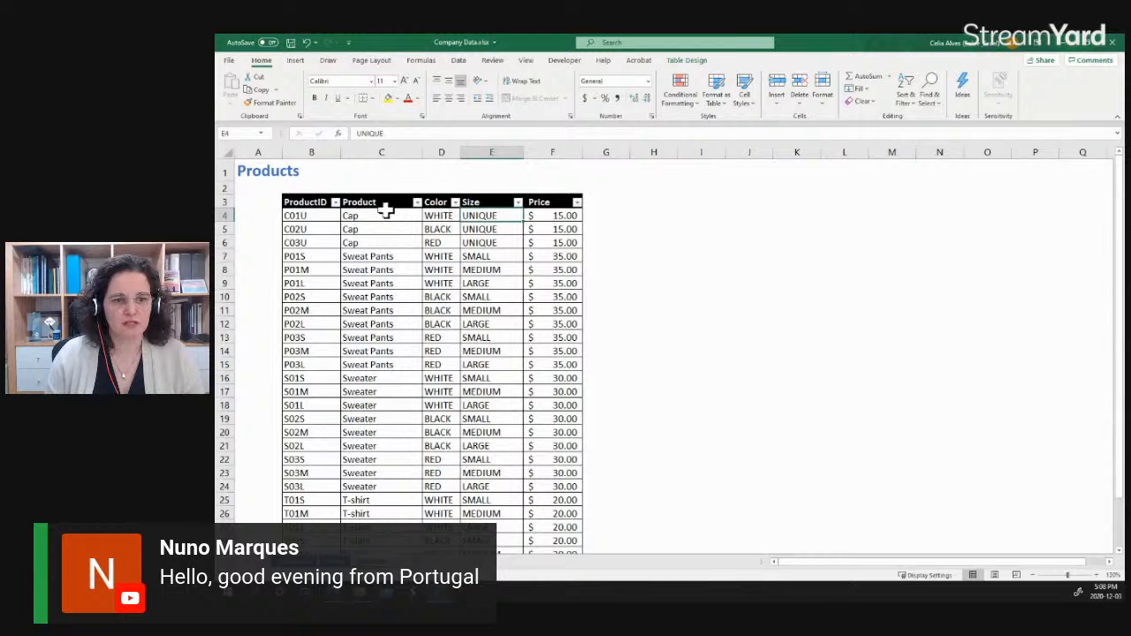
left_click_drag(378, 218, 379, 240)
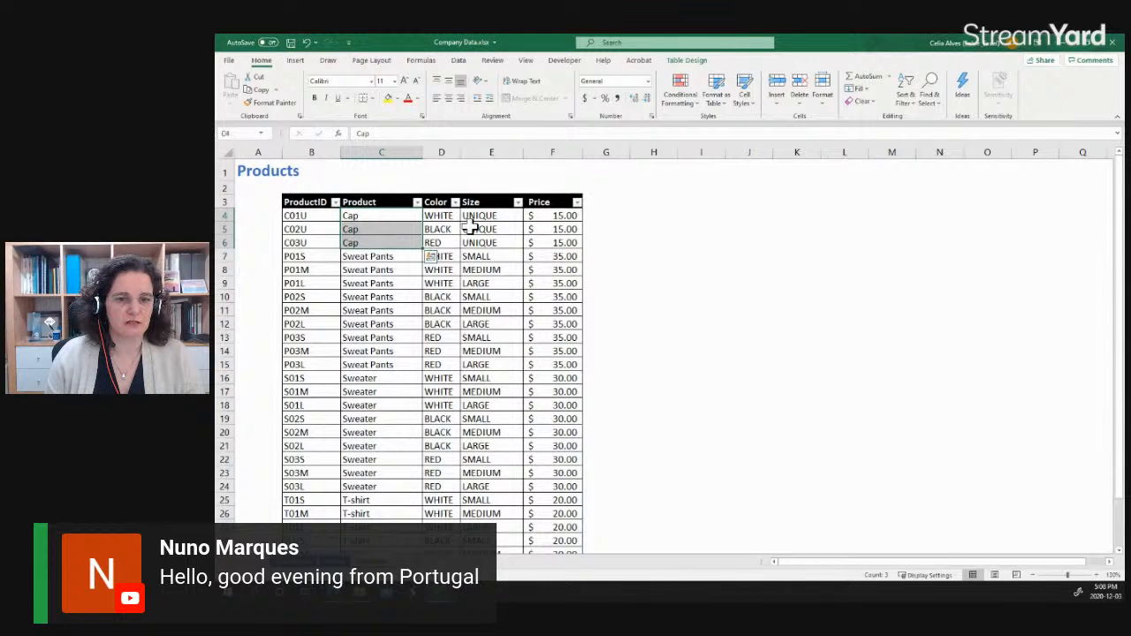
left_click(562, 217)
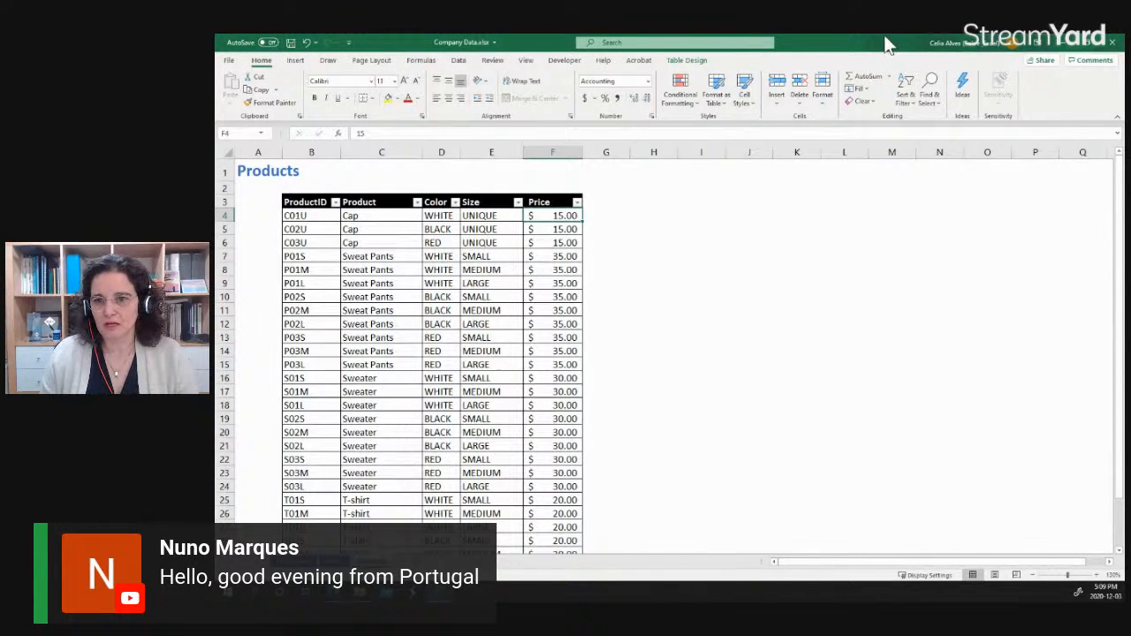
Close the Company Data workbook without saving its changes and open Sales Report Generator.xlsx.
left_click(1112, 42)
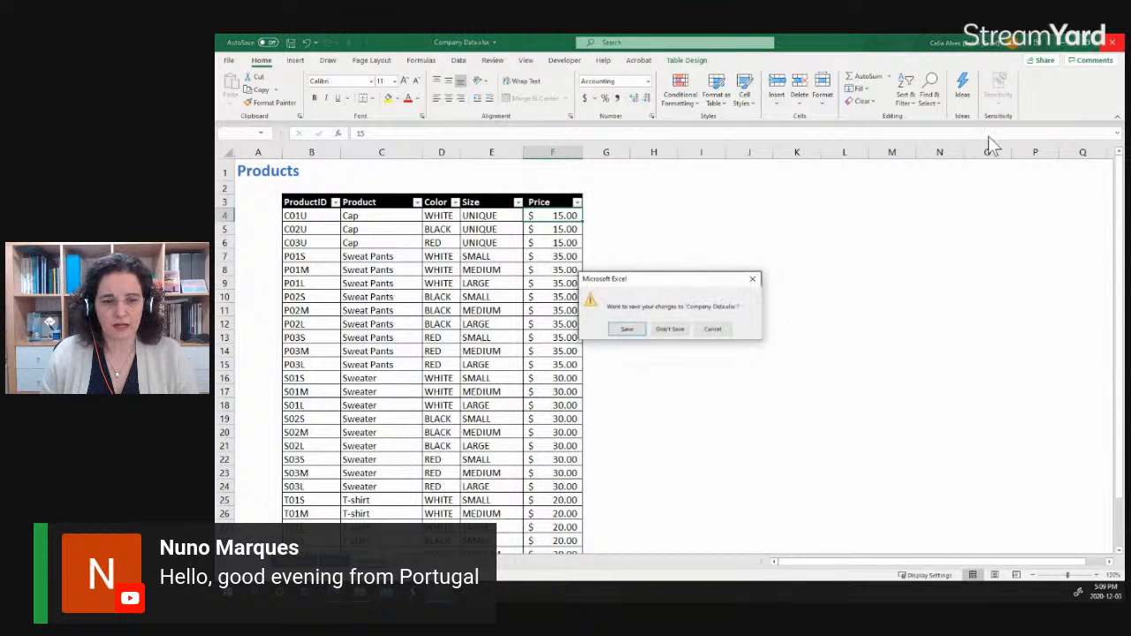
left_click(671, 329)
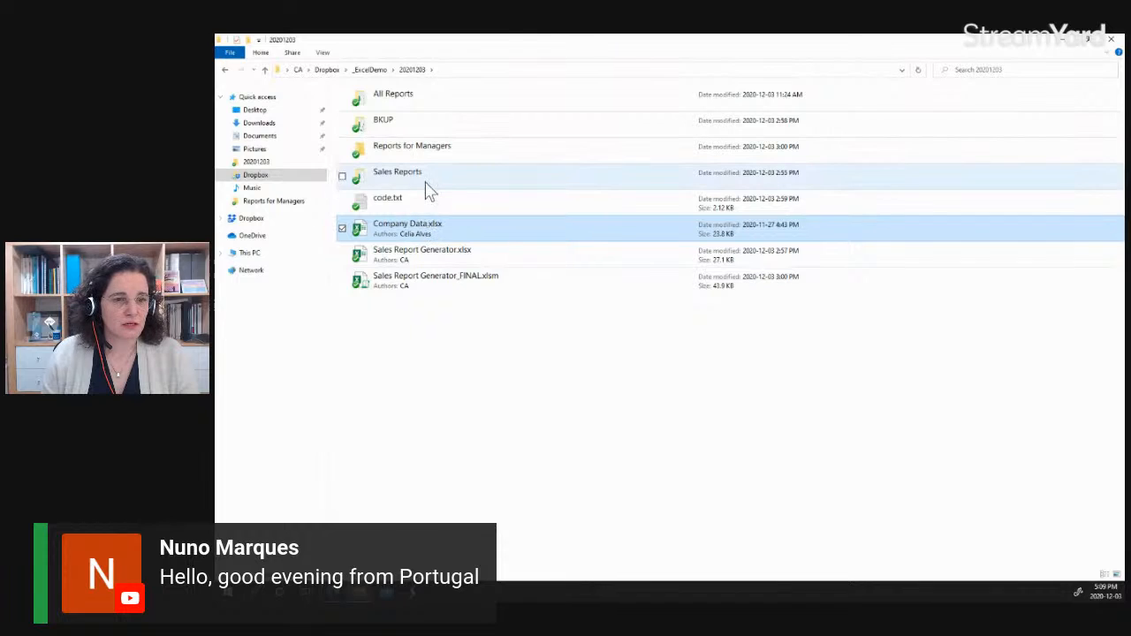
left_click(430, 263)
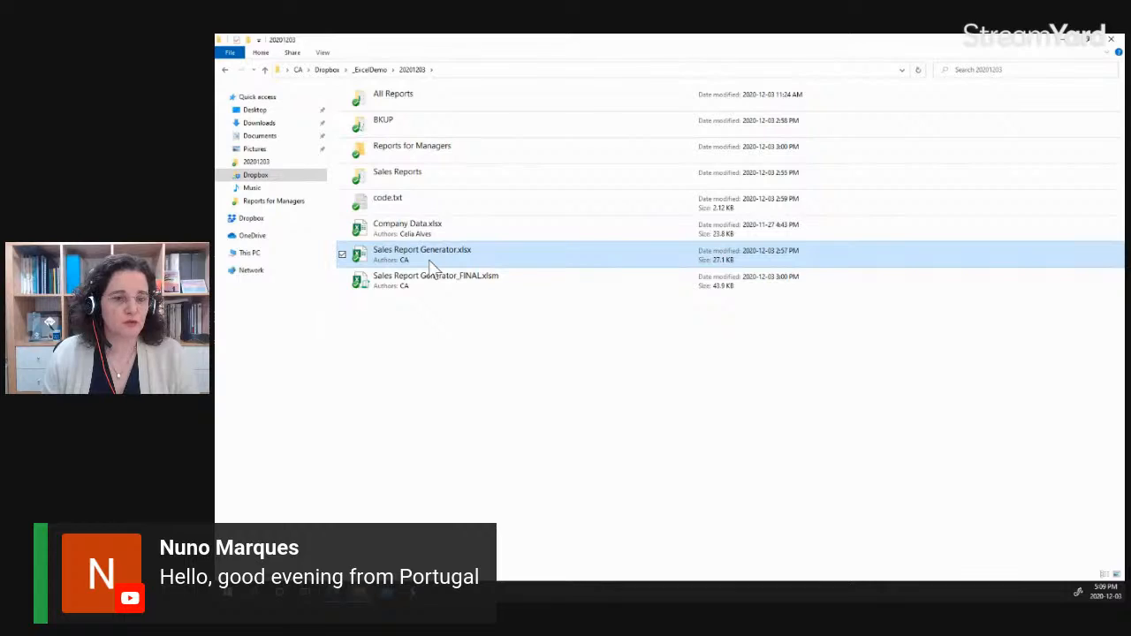
double_click(432, 262)
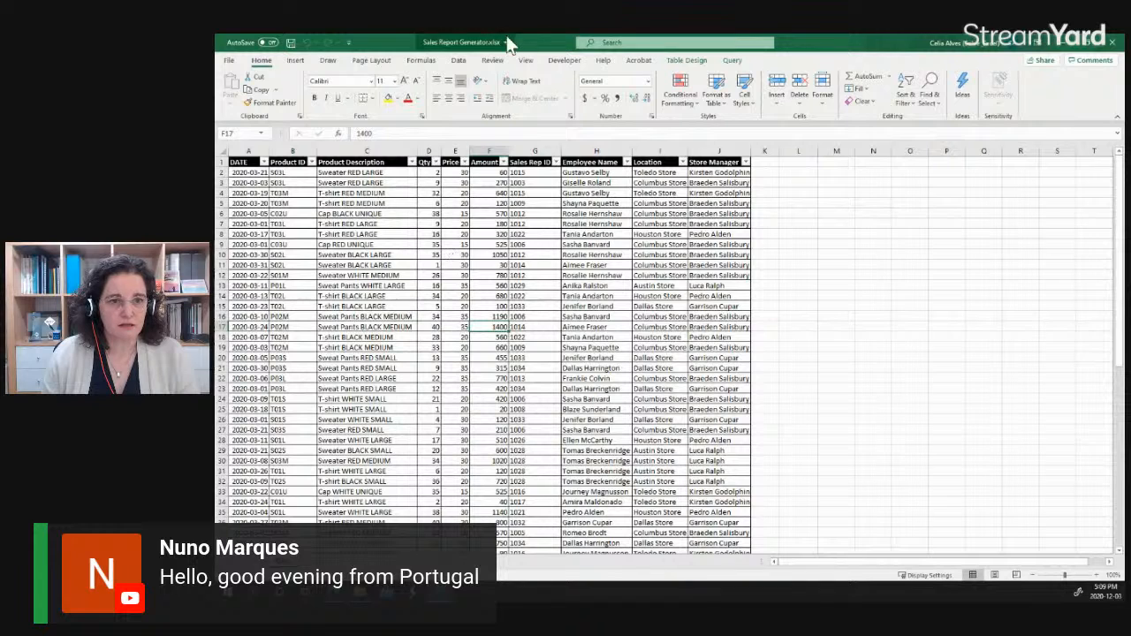
Show the workbook's queries and connections and autofit the DATE column of the sales table to its contents.
left_click(463, 61)
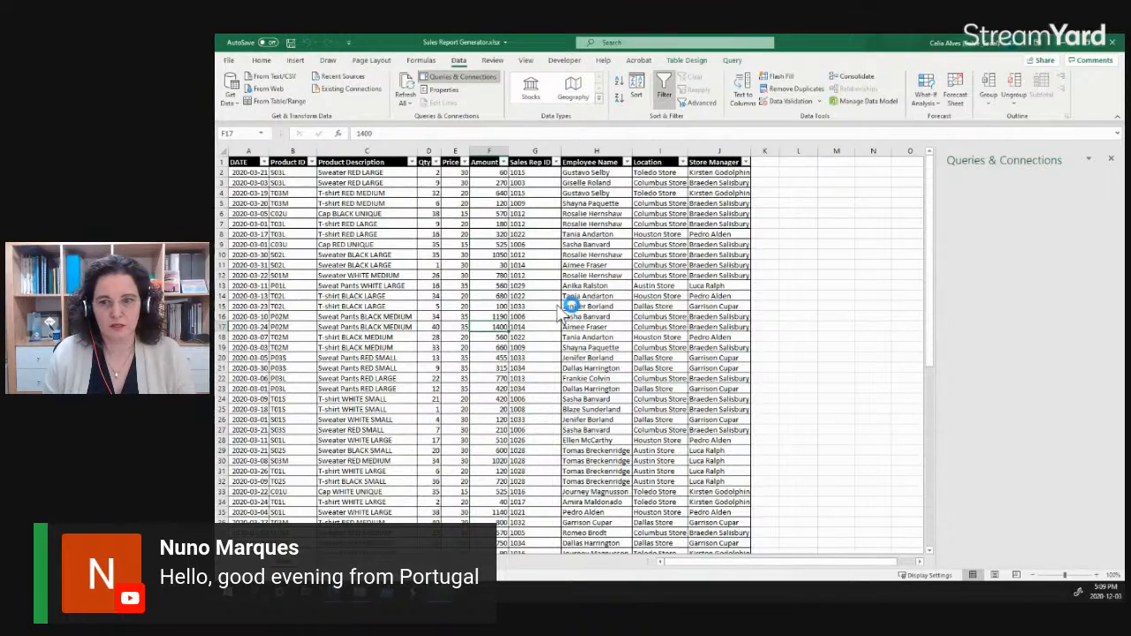
scroll(564, 305, "up", 1, "ctrl")
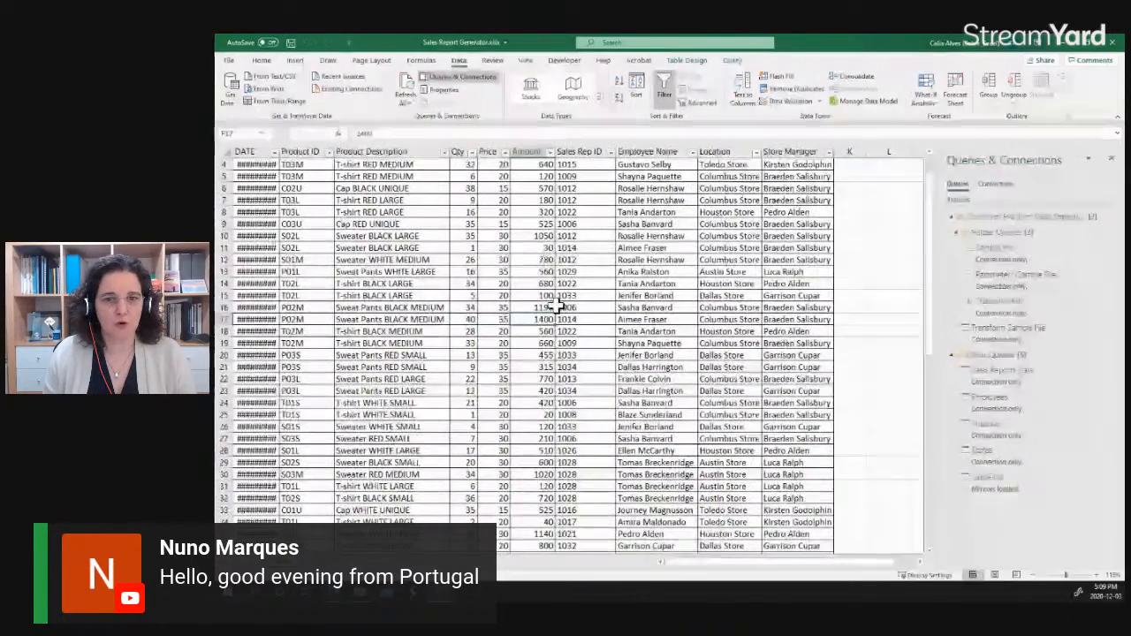
scroll(559, 305, "up", 1)
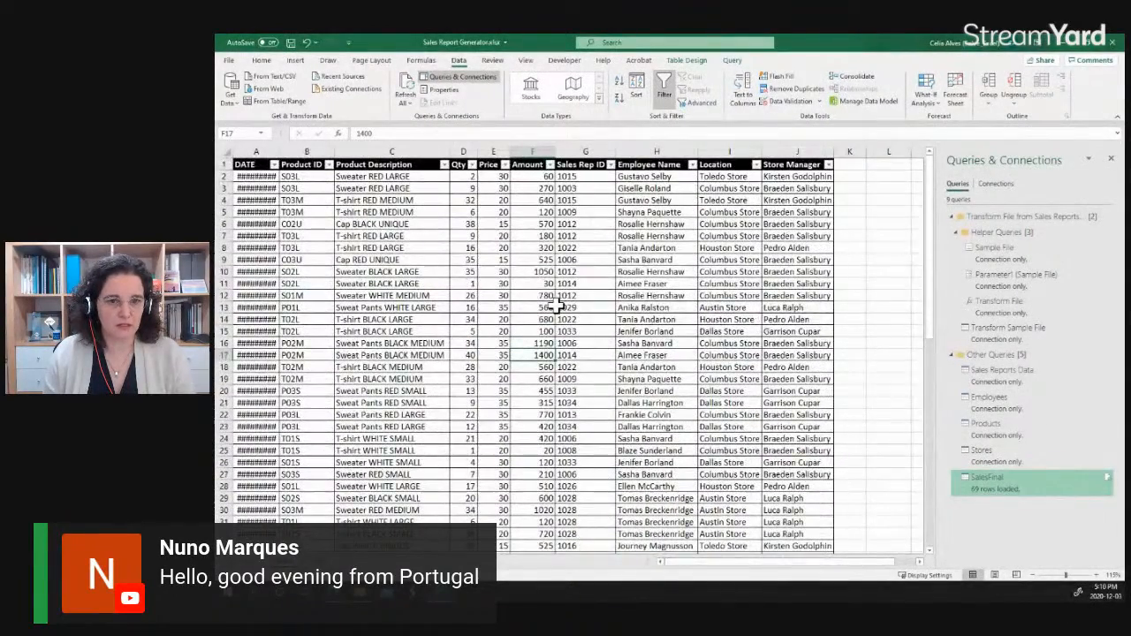
scroll(559, 305, "up", 2, "ctrl")
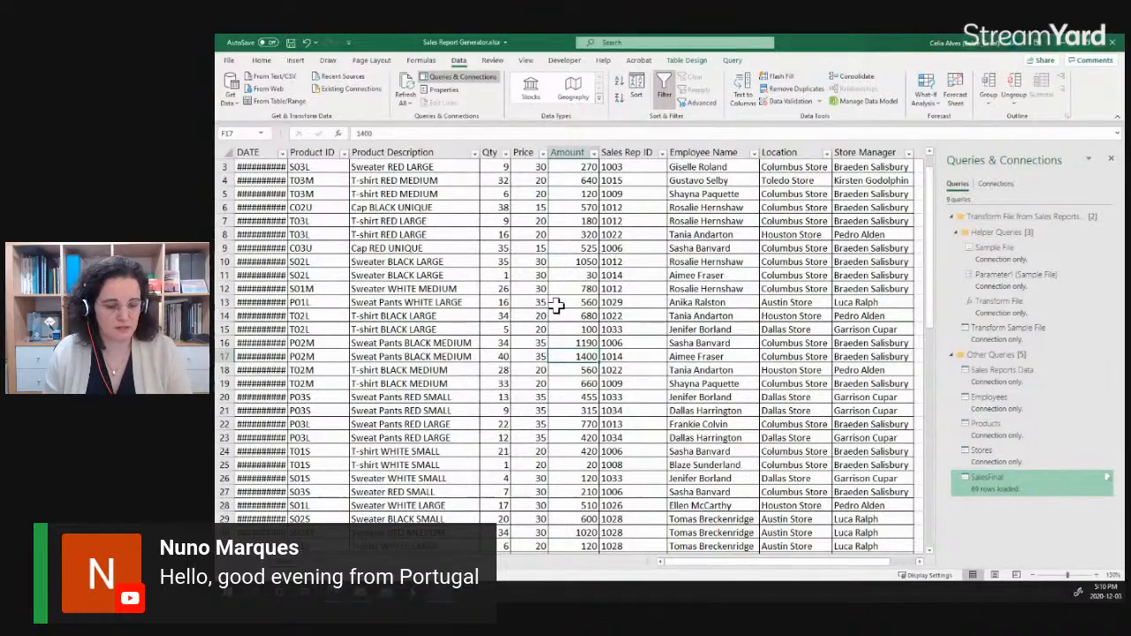
scroll(555, 305, "up", 2, "ctrl")
scroll(555, 305, "up", 1)
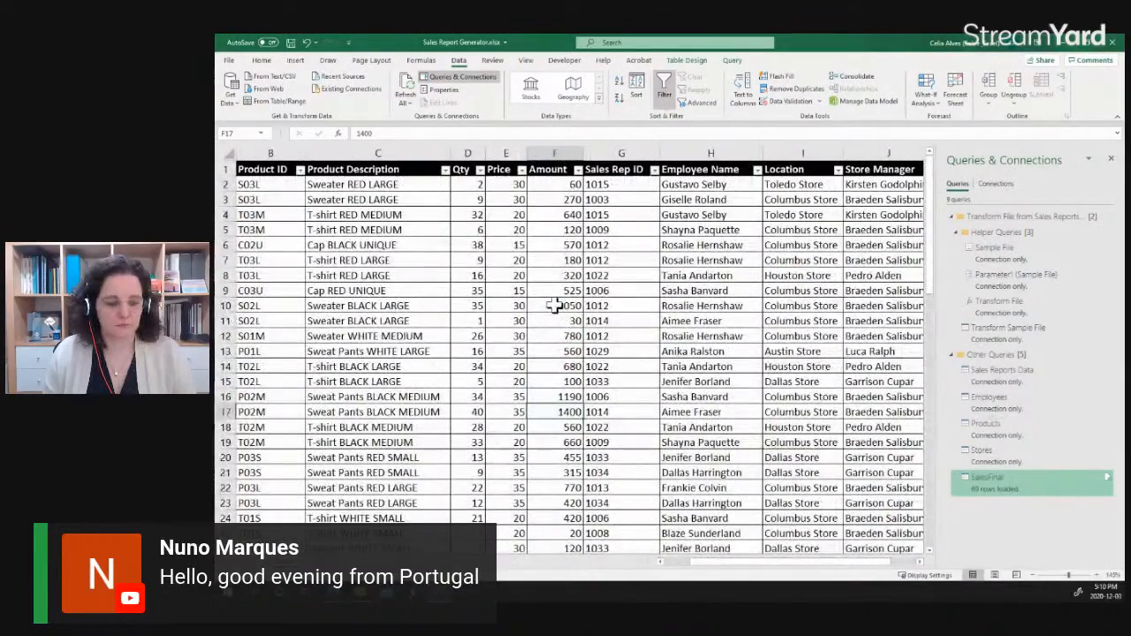
scroll(555, 305, "down", 1, "ctrl")
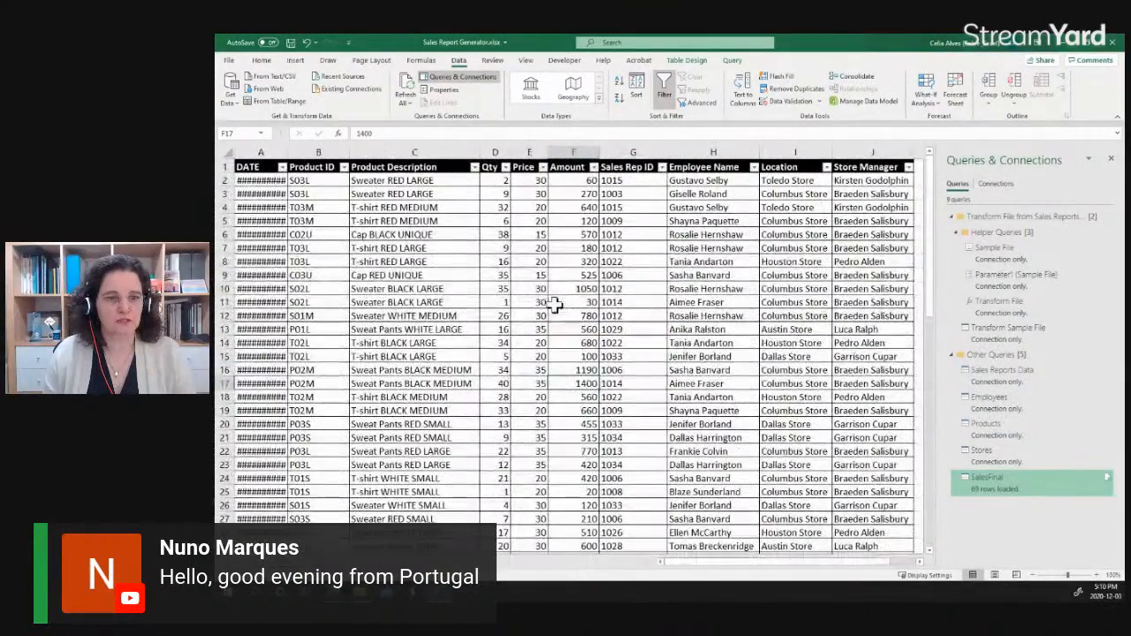
double_click(286, 150)
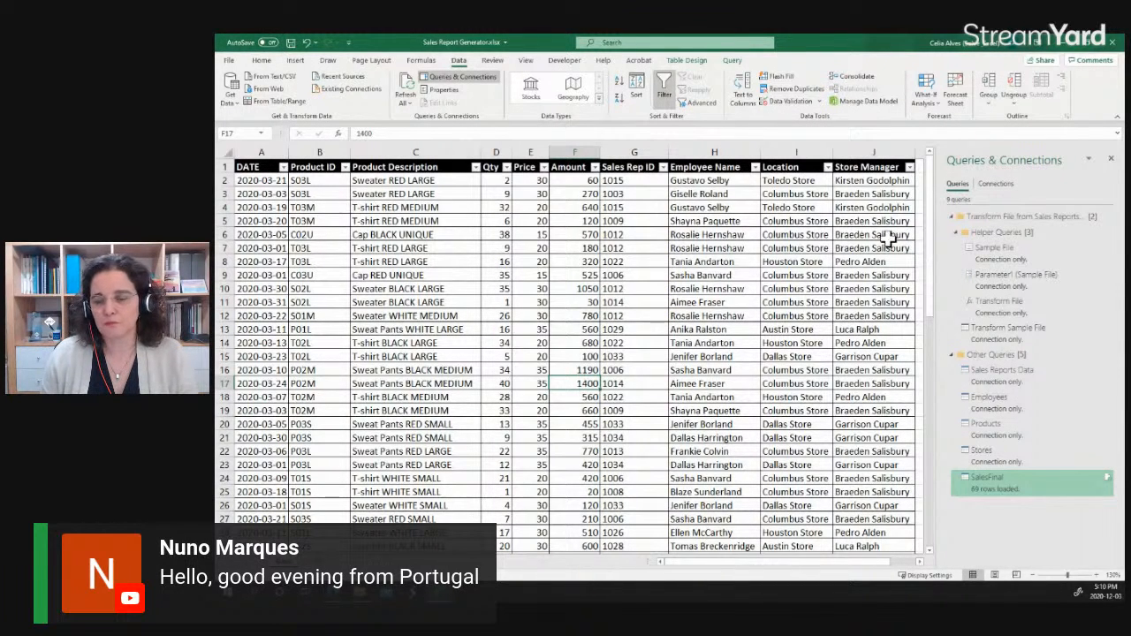
Hide and reshow the workbook's queries list and collapse the Transform File from Sales Reports query group.
left_click(442, 82)
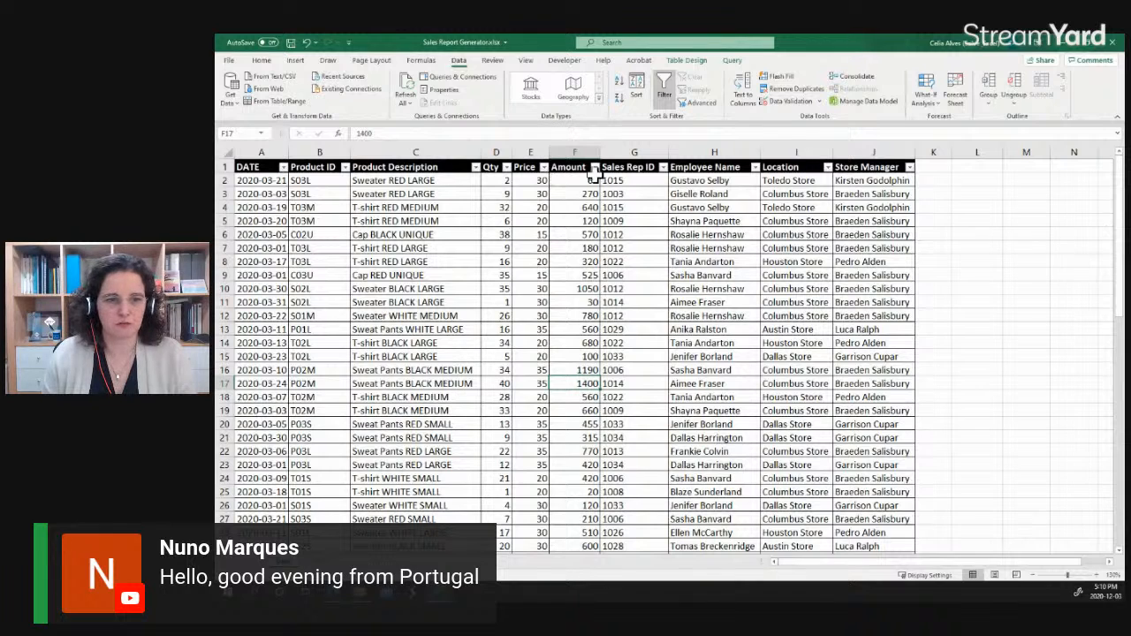
left_click(467, 77)
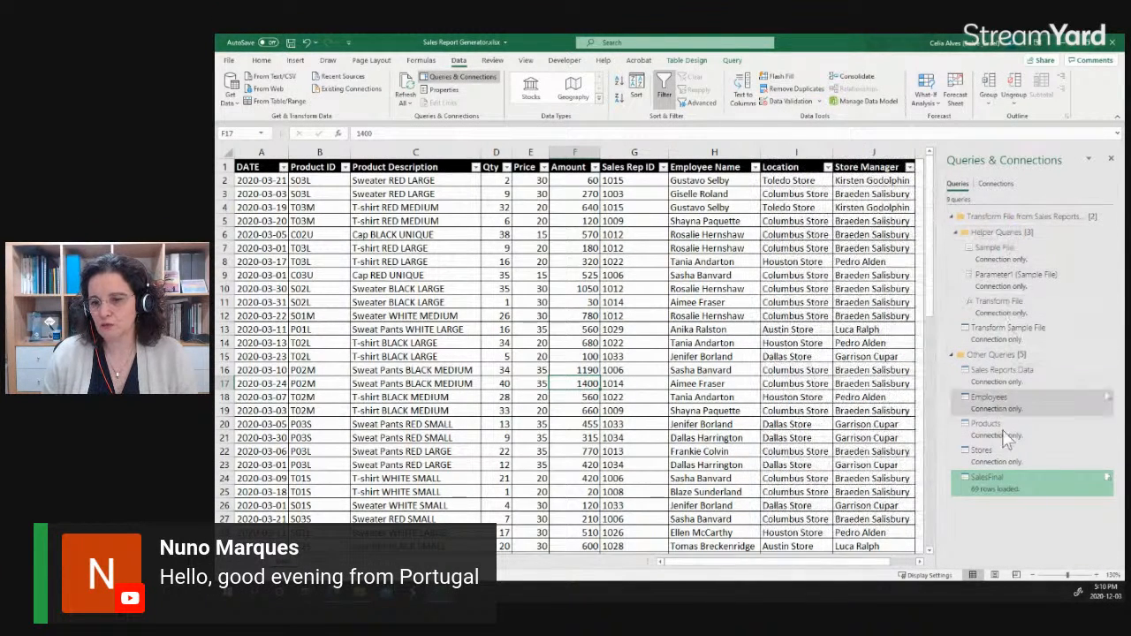
mouse_move(963, 249)
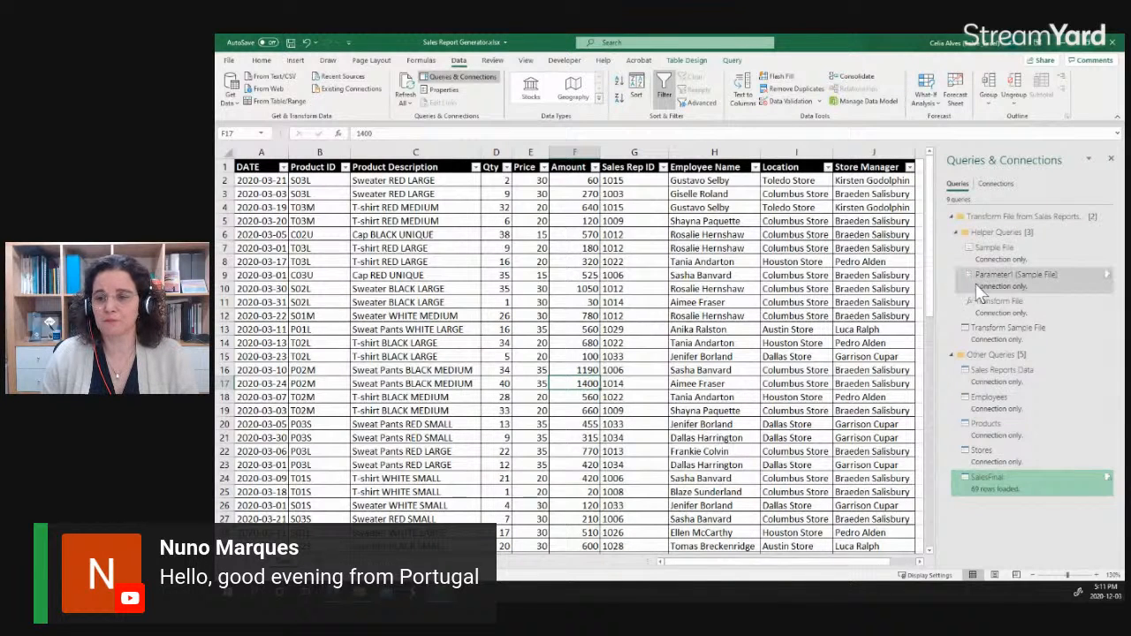
mouse_move(977, 280)
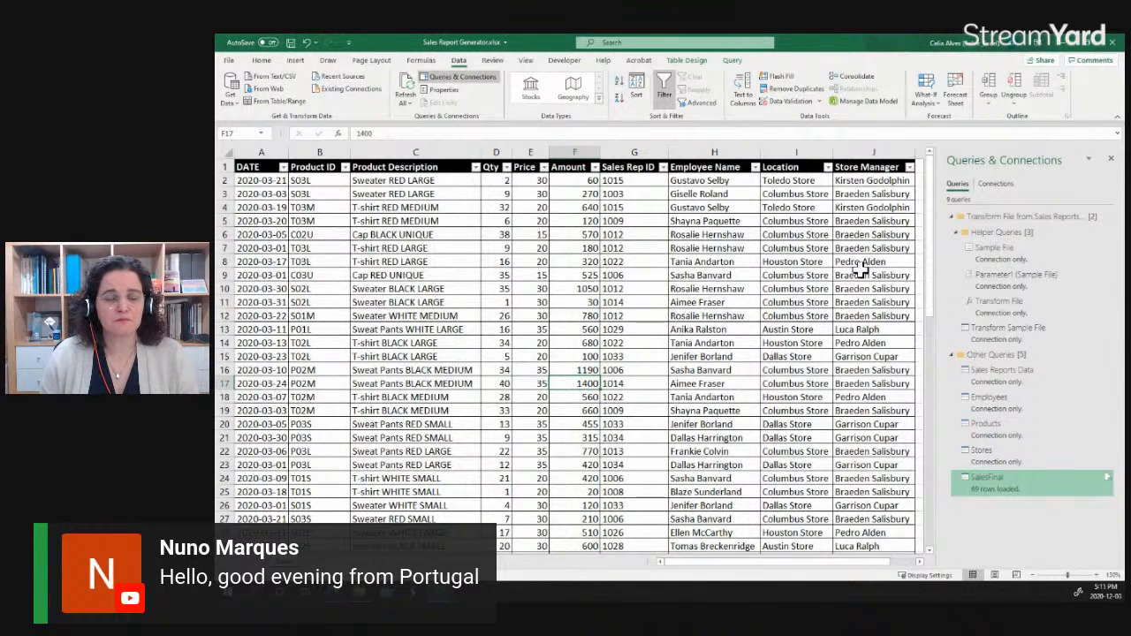
left_click(950, 219)
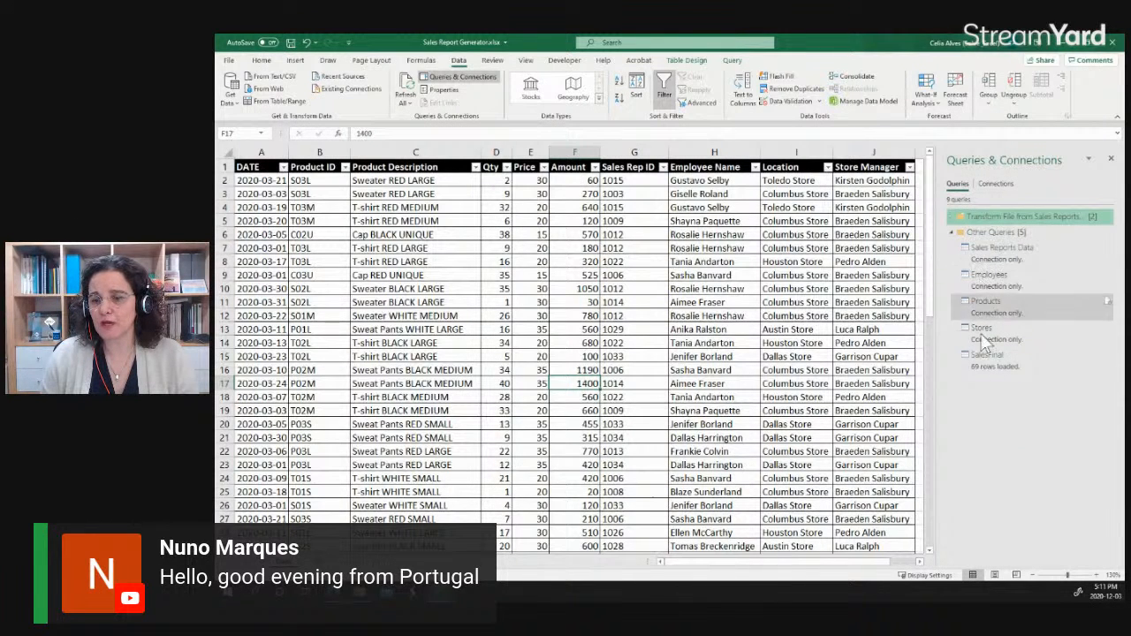
Open the Sales Reports Data query in a maximized Power Query Editor and give the data preview more room at a smaller scale.
left_click(985, 253)
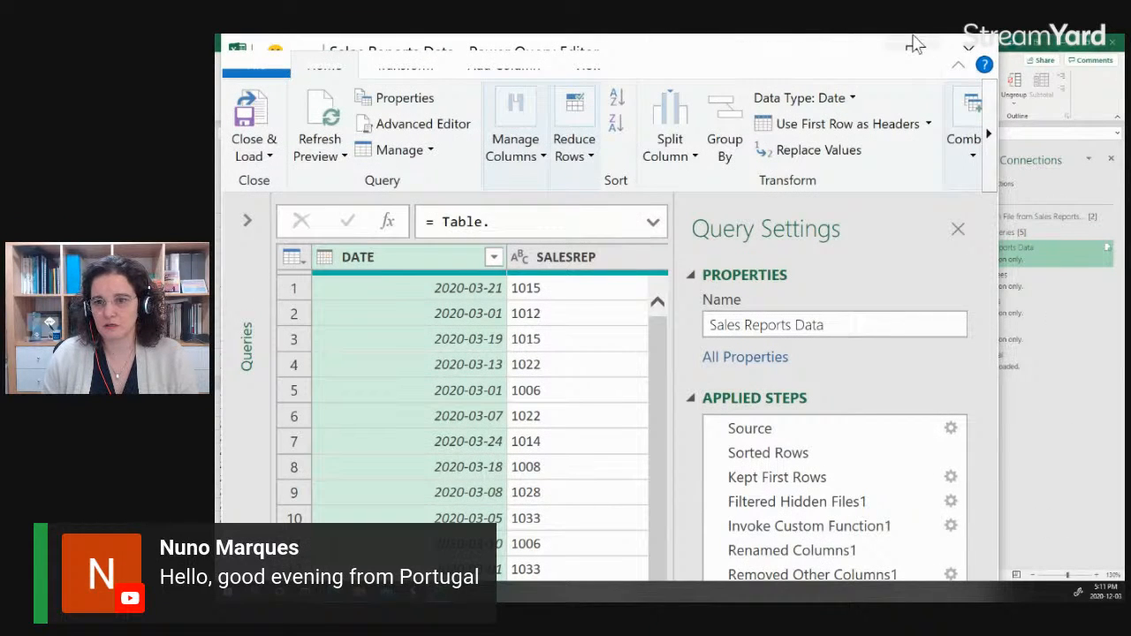
left_click_drag(873, 36, 850, 226)
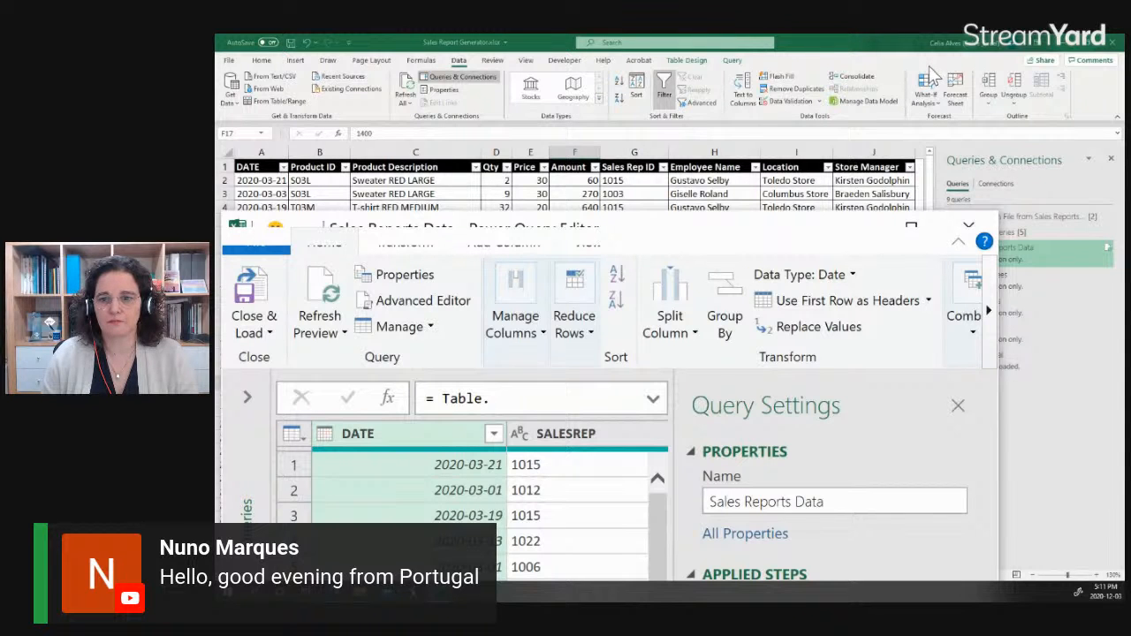
left_click_drag(716, 235, 770, 82)
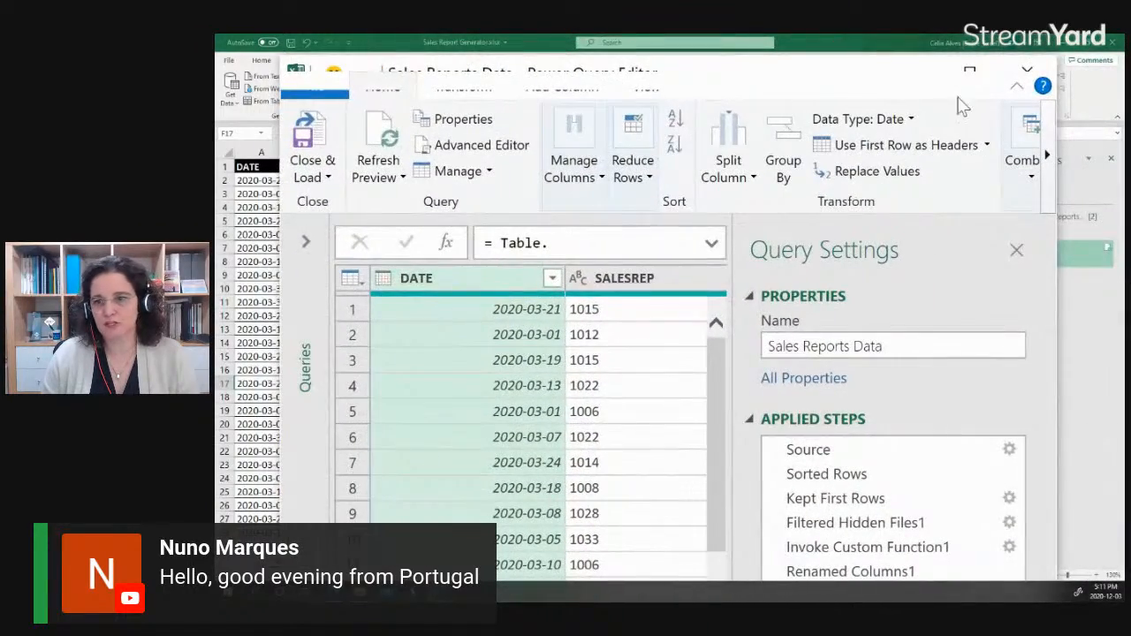
left_click(970, 72)
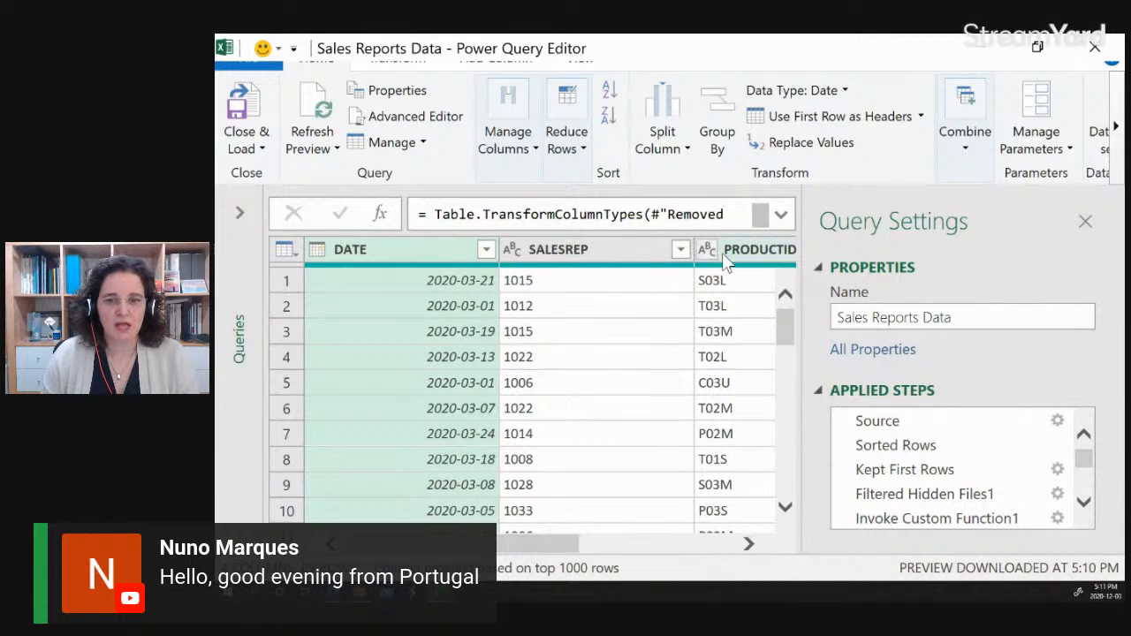
left_click_drag(801, 295, 870, 307)
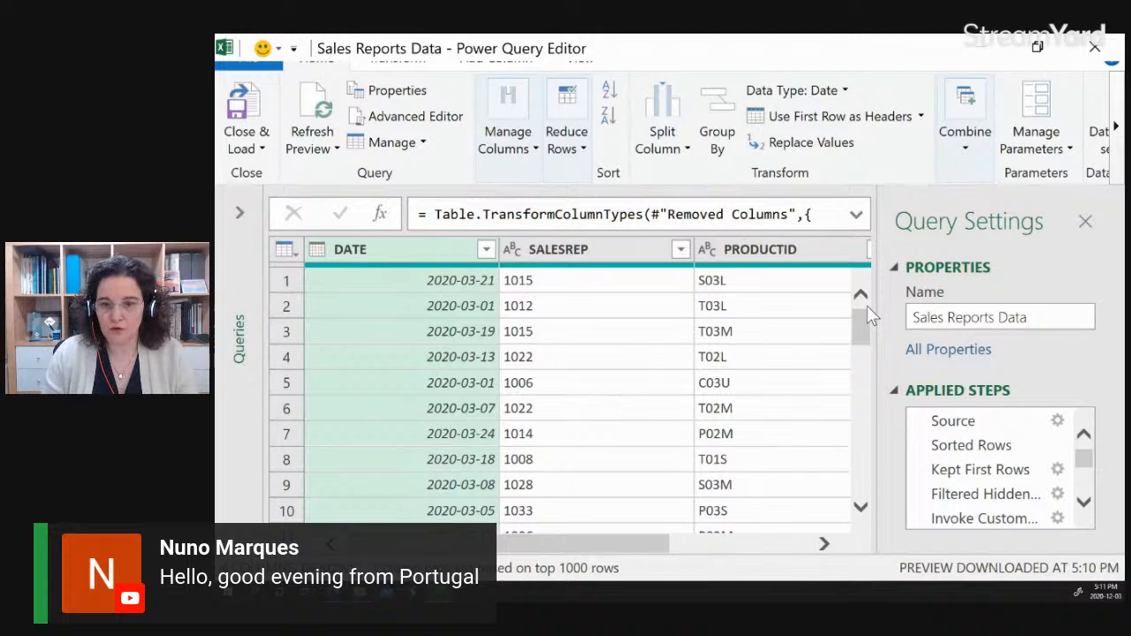
key("ctrl+shift+minus")
key("ctrl+shift+minus")
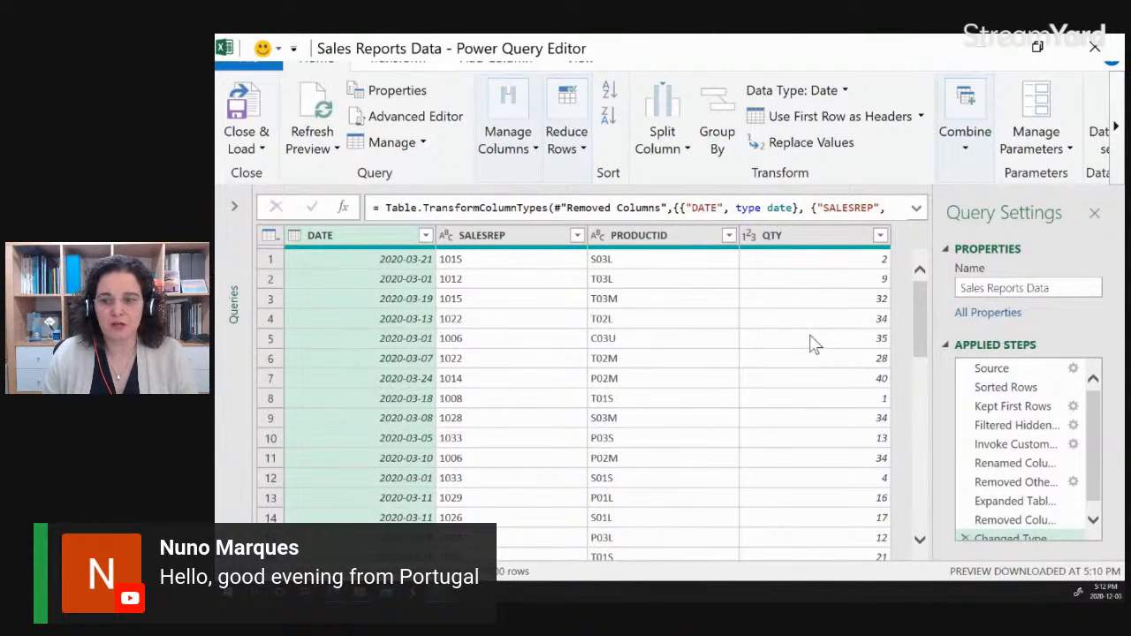
Examine the query's applied steps: Source, Renamed Columns1, Removed Other Columns1, Expanded Table Column1, Removed Columns and Changed Type.
left_click(986, 371)
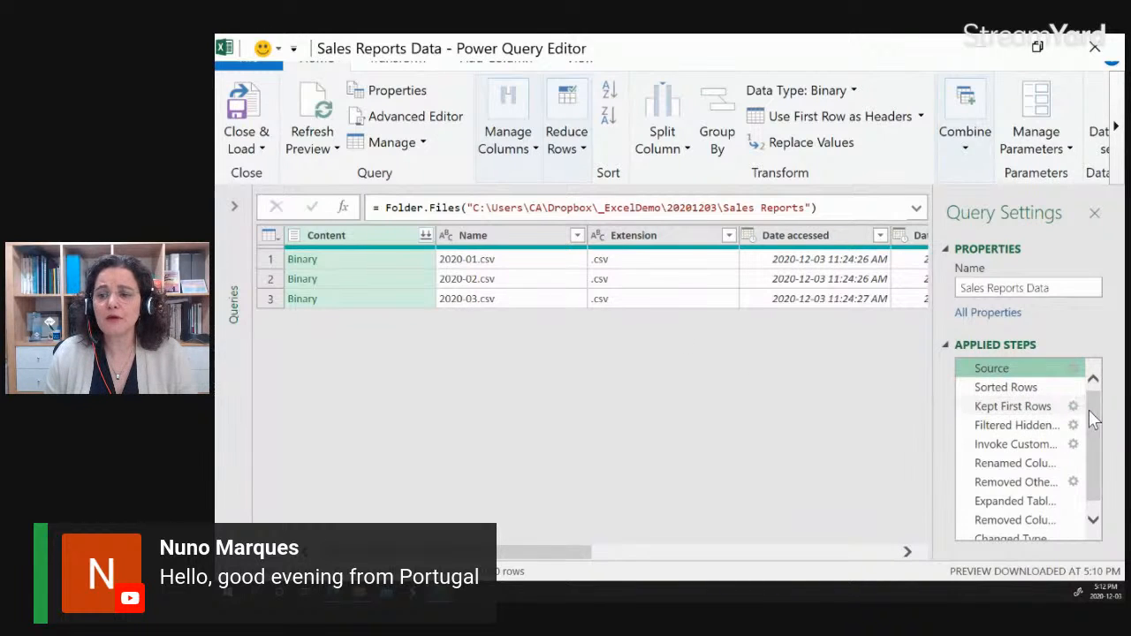
left_click_drag(1092, 409, 1095, 437)
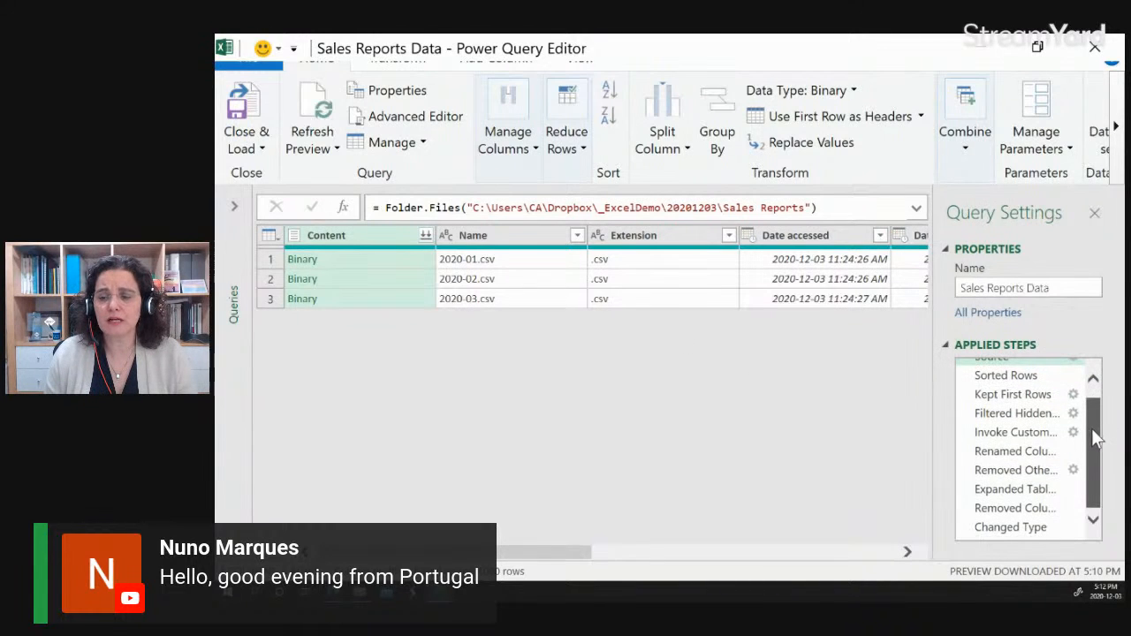
left_click(1009, 453)
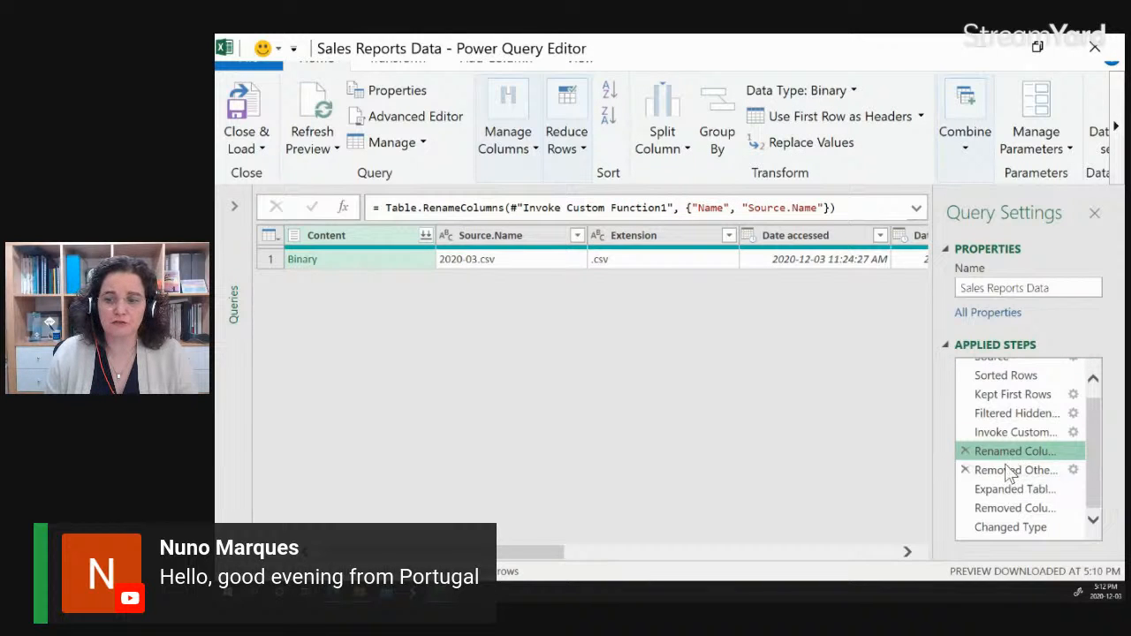
left_click_drag(932, 454, 907, 455)
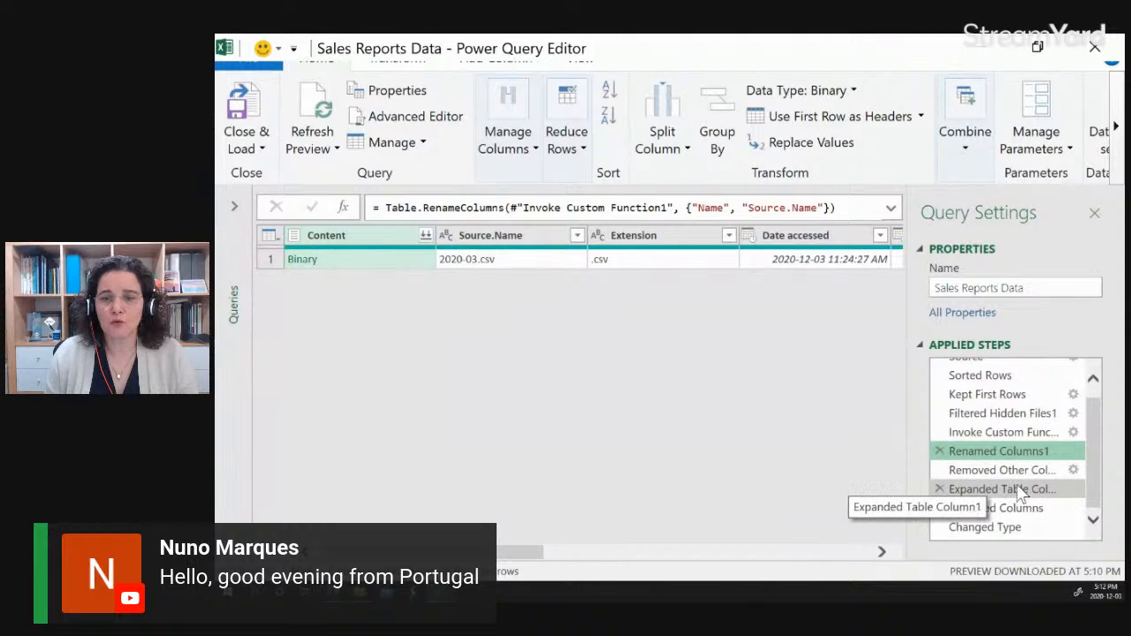
left_click(994, 473)
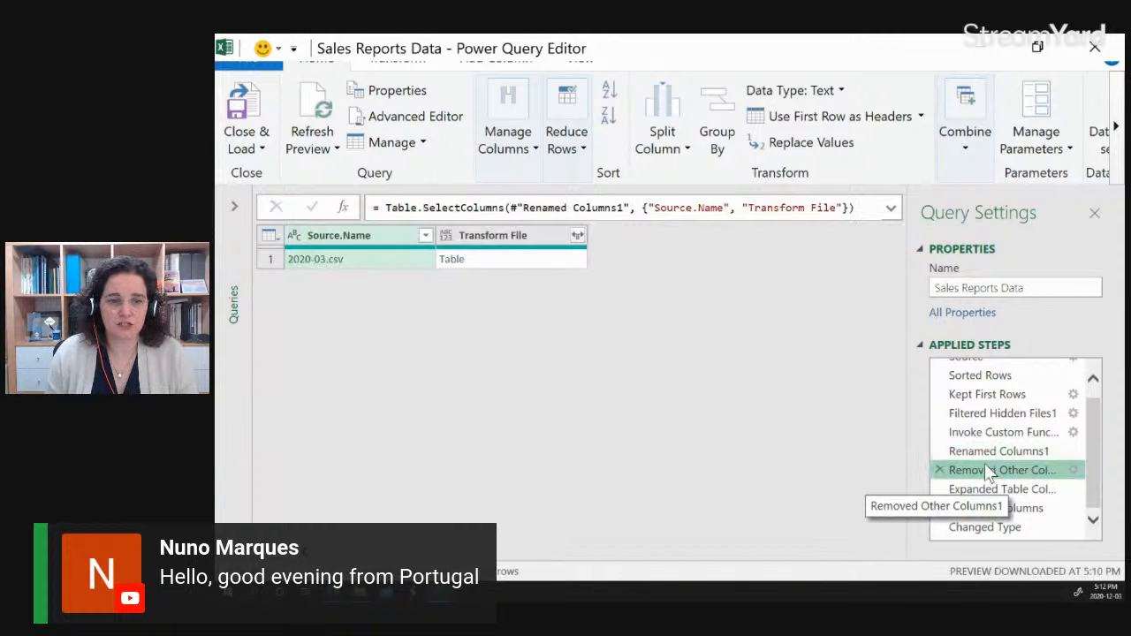
left_click(990, 491)
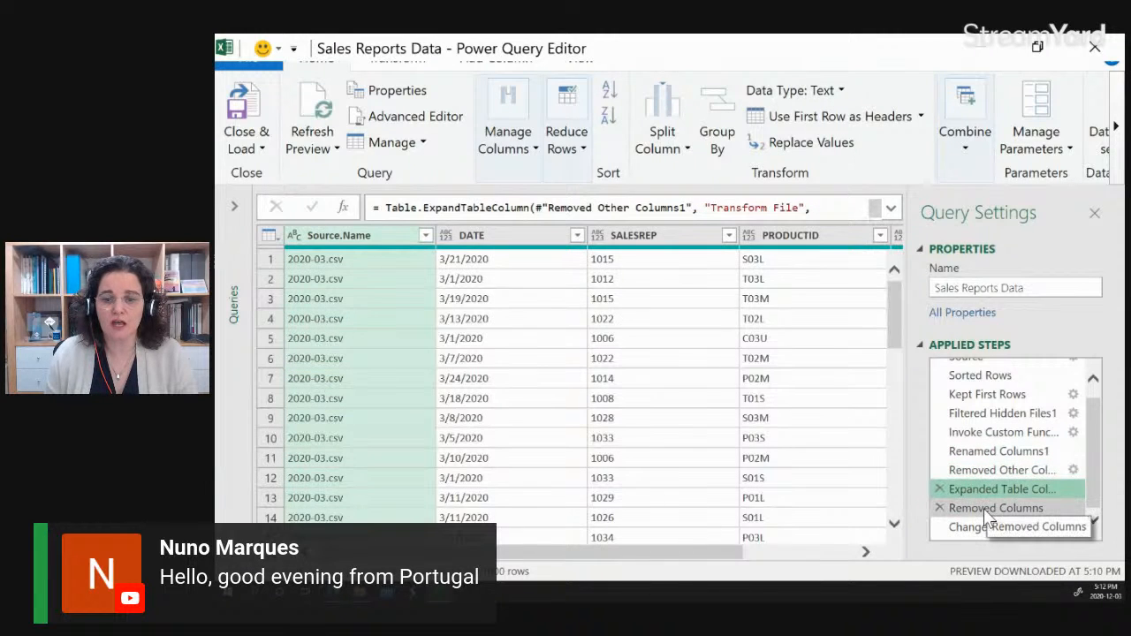
left_click(983, 508)
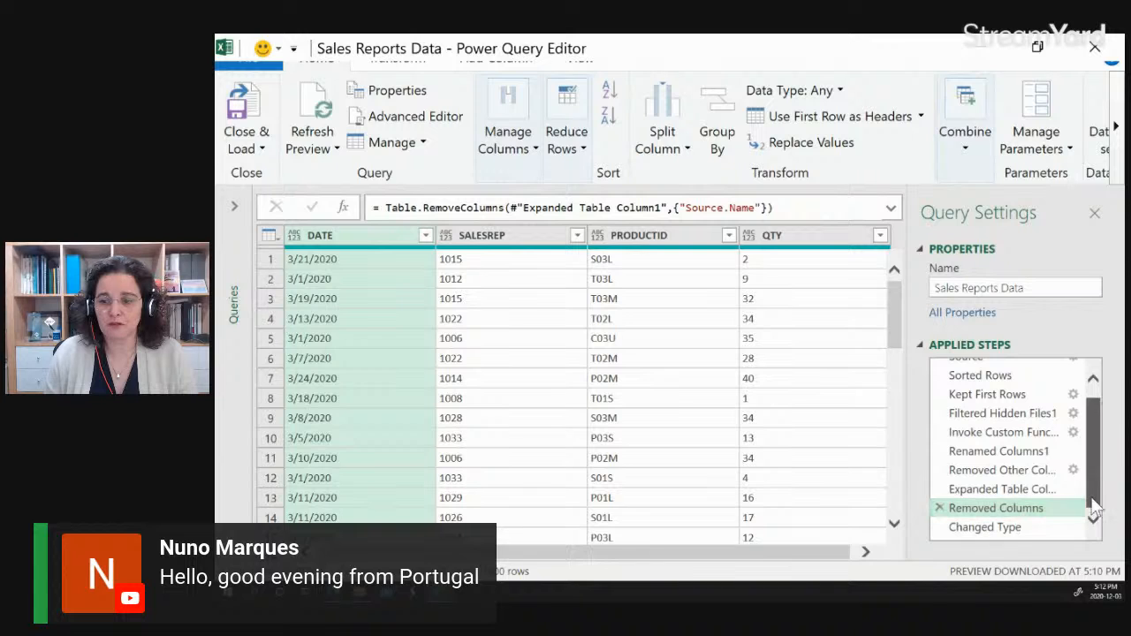
left_click(981, 531)
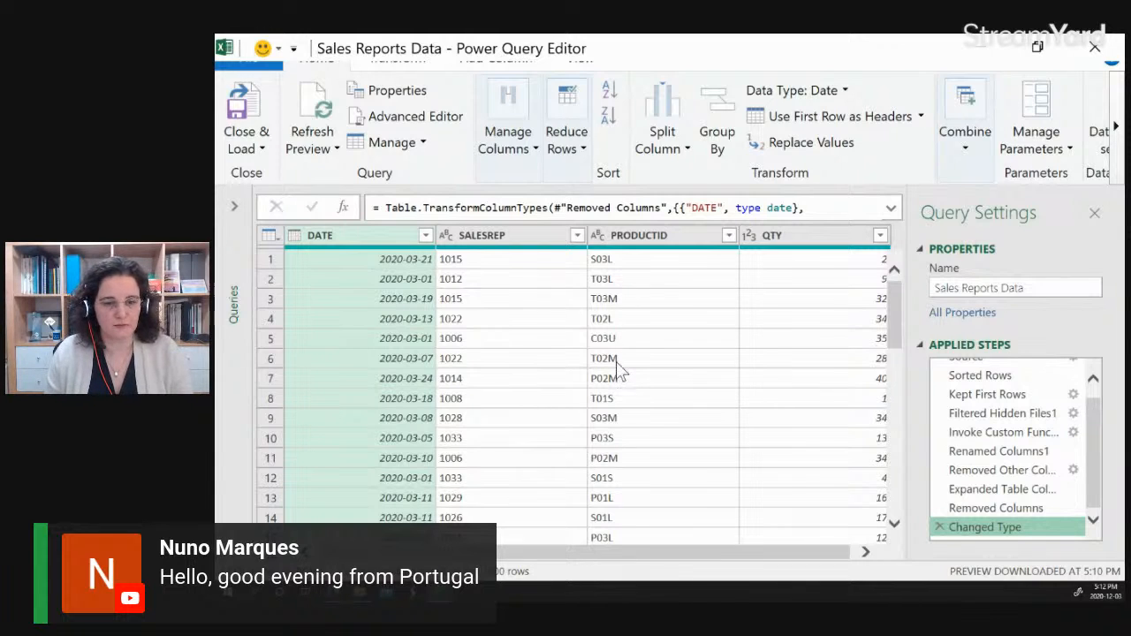
Expand the editor's query list and review the Employees query and the Product Description column of the Products query.
left_click(236, 207)
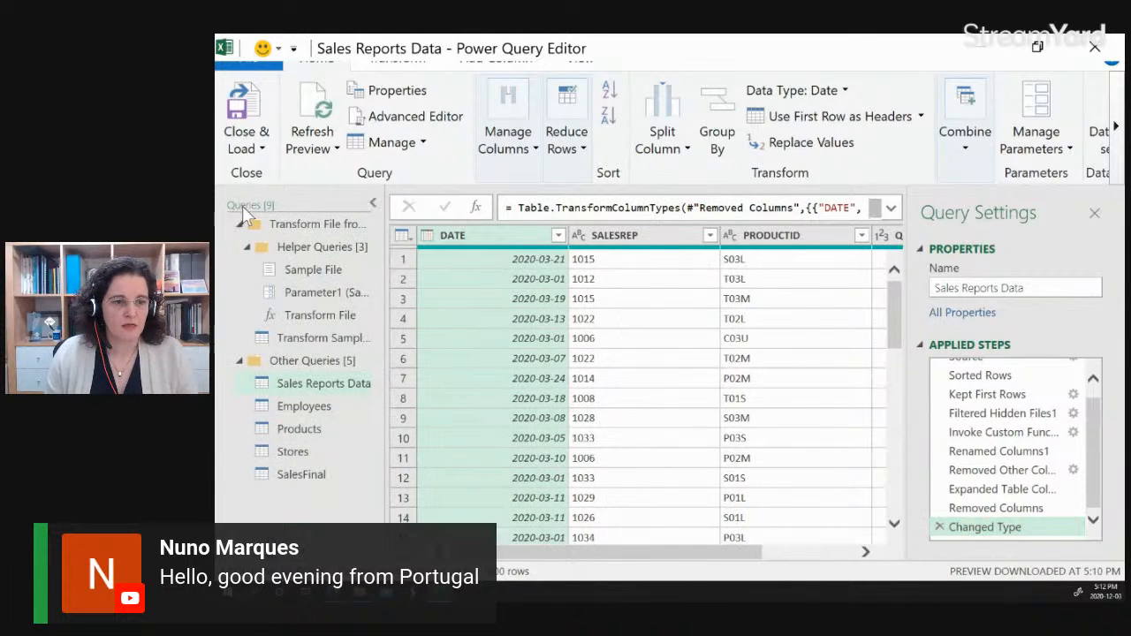
left_click(313, 407)
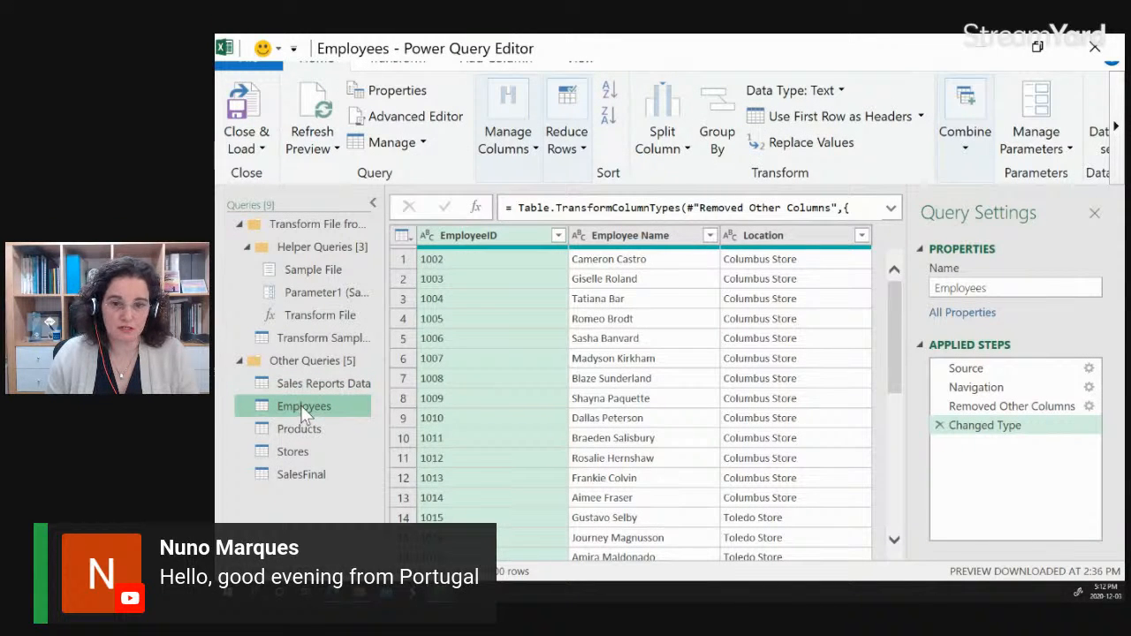
scroll(717, 321, "down", 1)
scroll(718, 321, "up", 1)
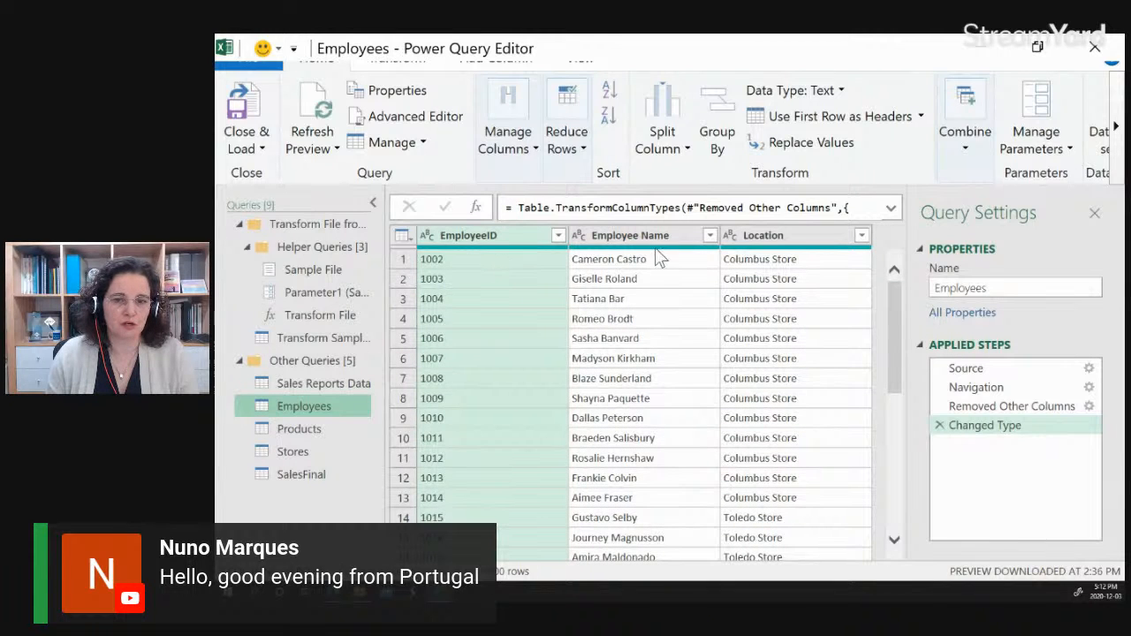
left_click(300, 429)
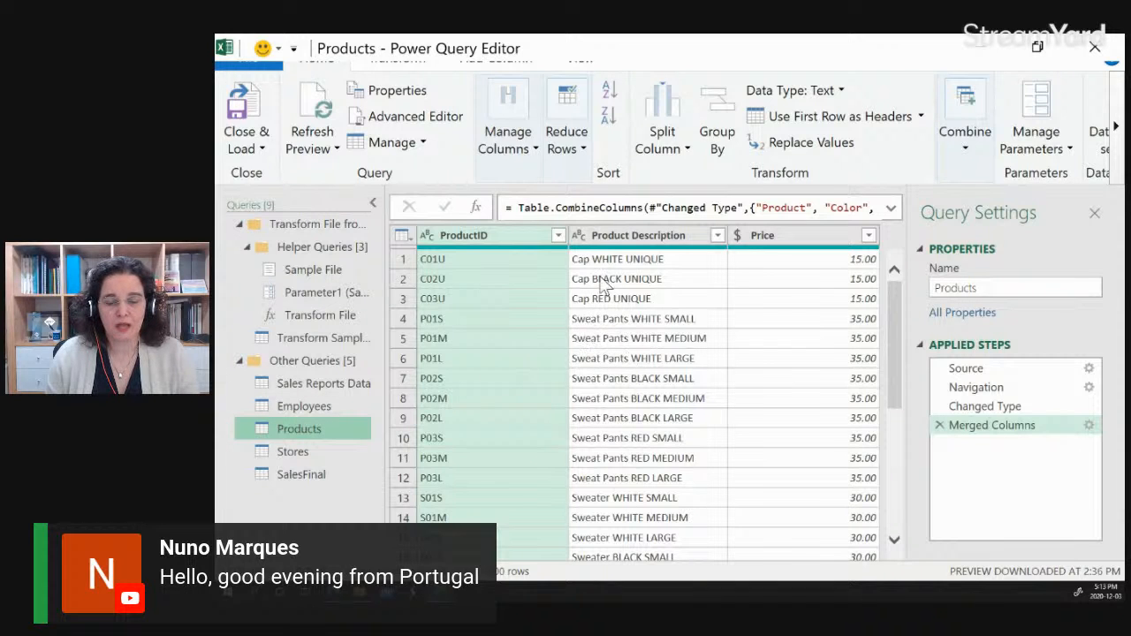
left_click(616, 235)
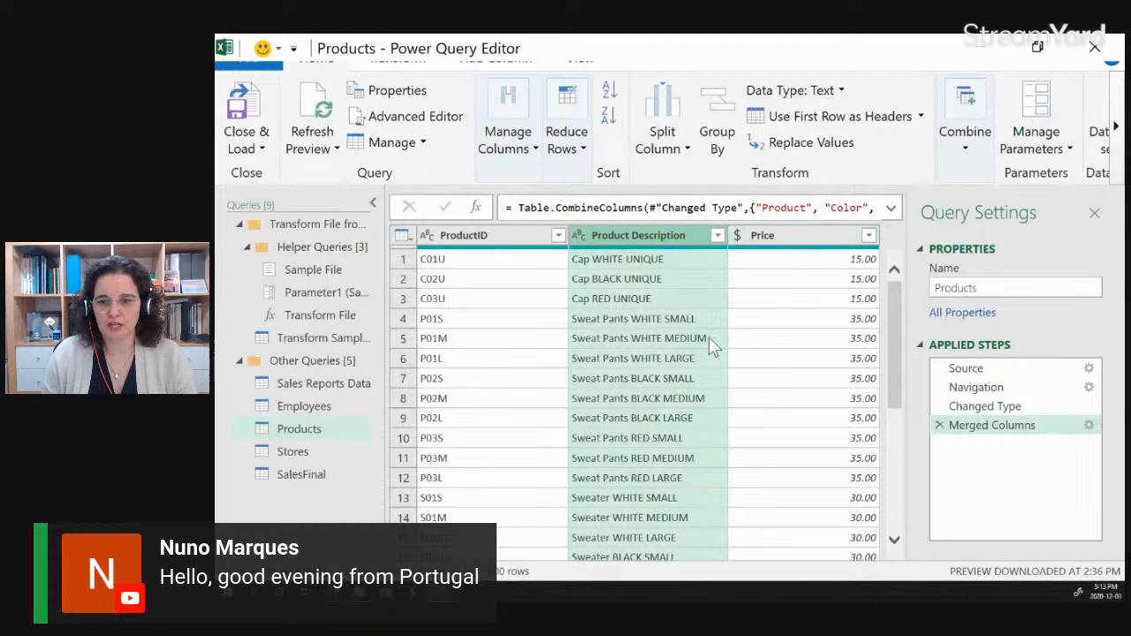
Review the Stores query, looking at its Location and Store Manager columns.
left_click(296, 451)
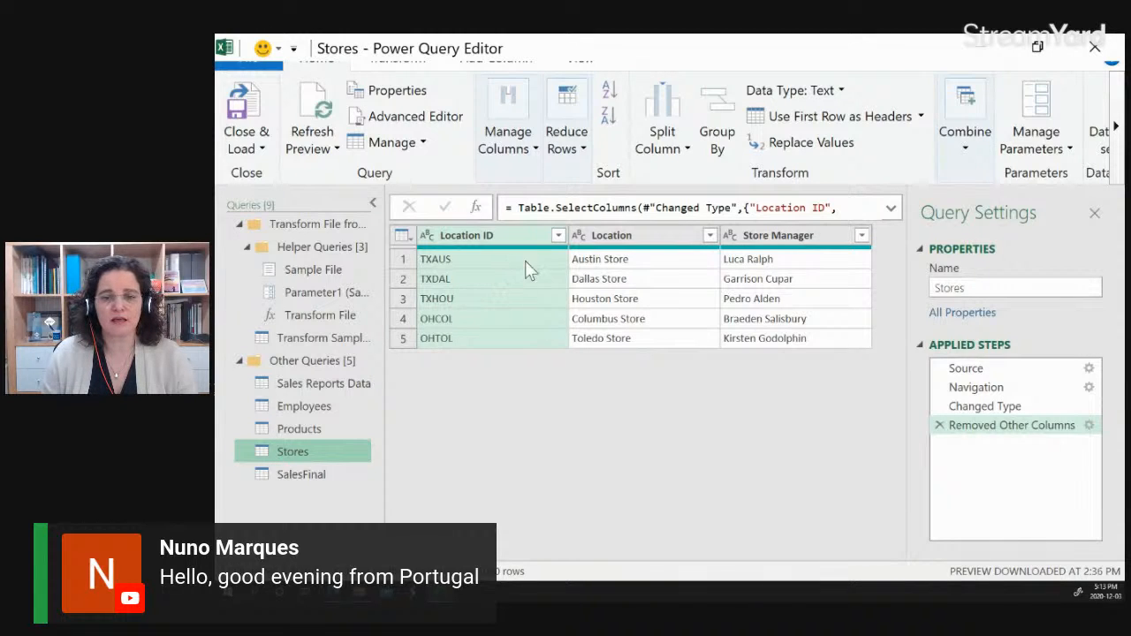
left_click(645, 242)
left_click(795, 243)
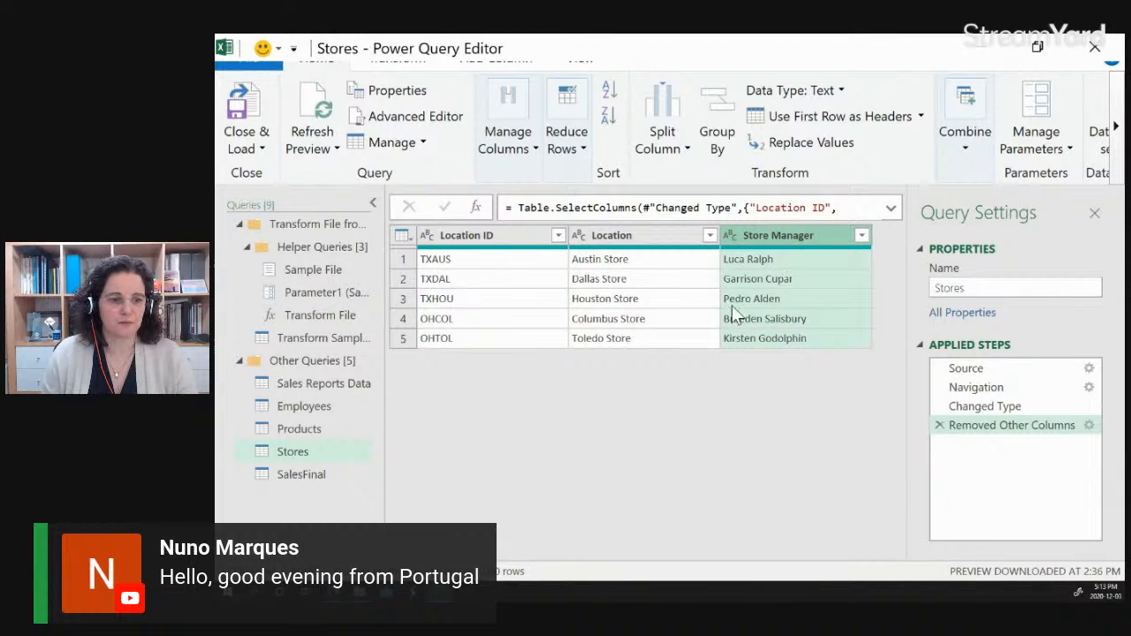
Open the SalesFinal query and enlarge its data preview by narrowing the query settings and collapsing the query list.
left_click(305, 475)
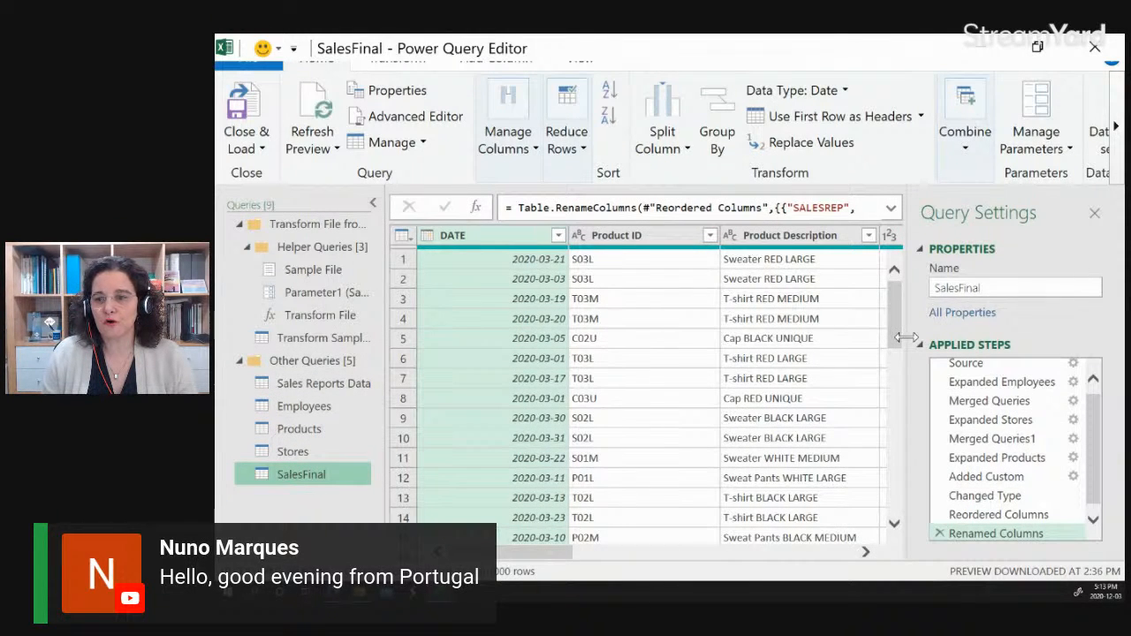
left_click_drag(898, 324, 1031, 319)
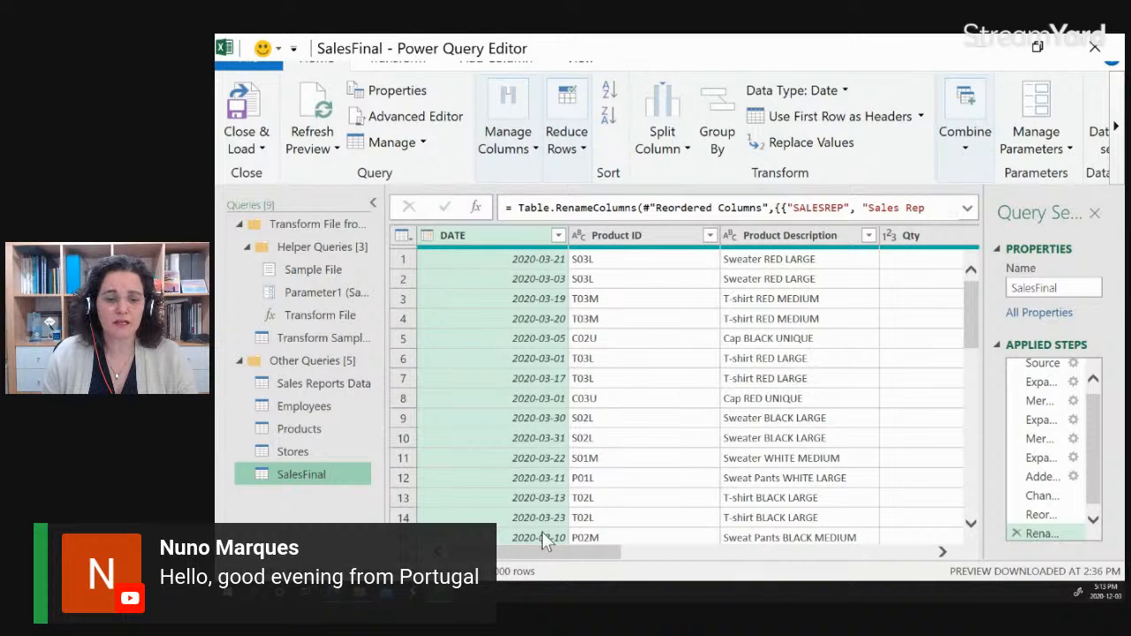
left_click(373, 204)
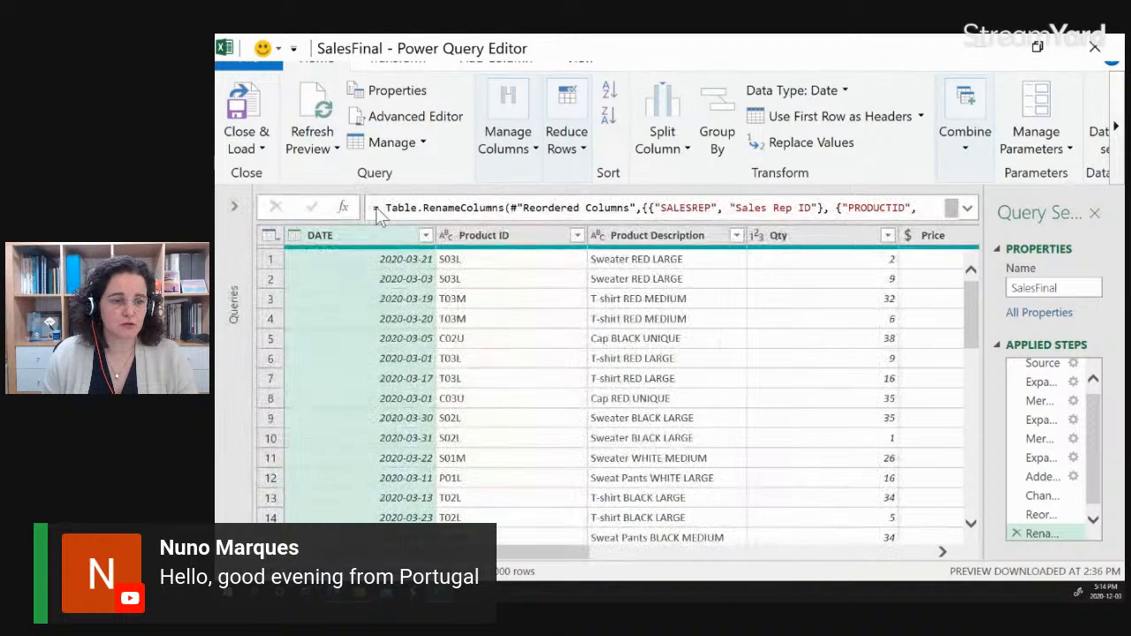
Examine the SalesFinal columns from DATE to Store Manager, including Amount, Employee Name and Location, and close and load the editor.
left_click(364, 281)
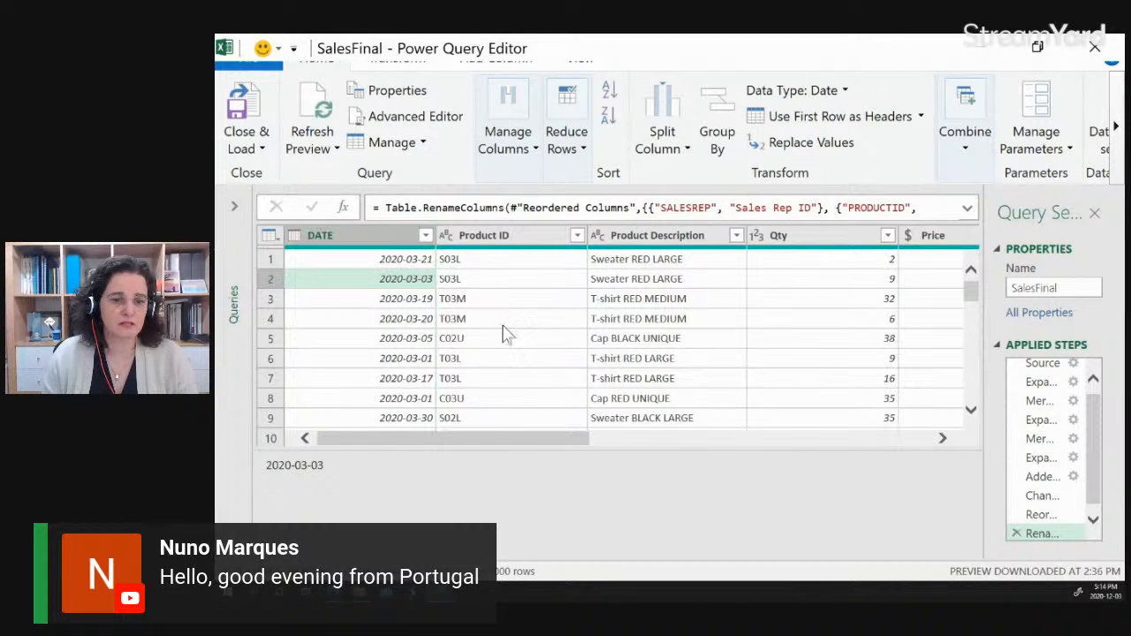
left_click_drag(518, 449, 691, 439)
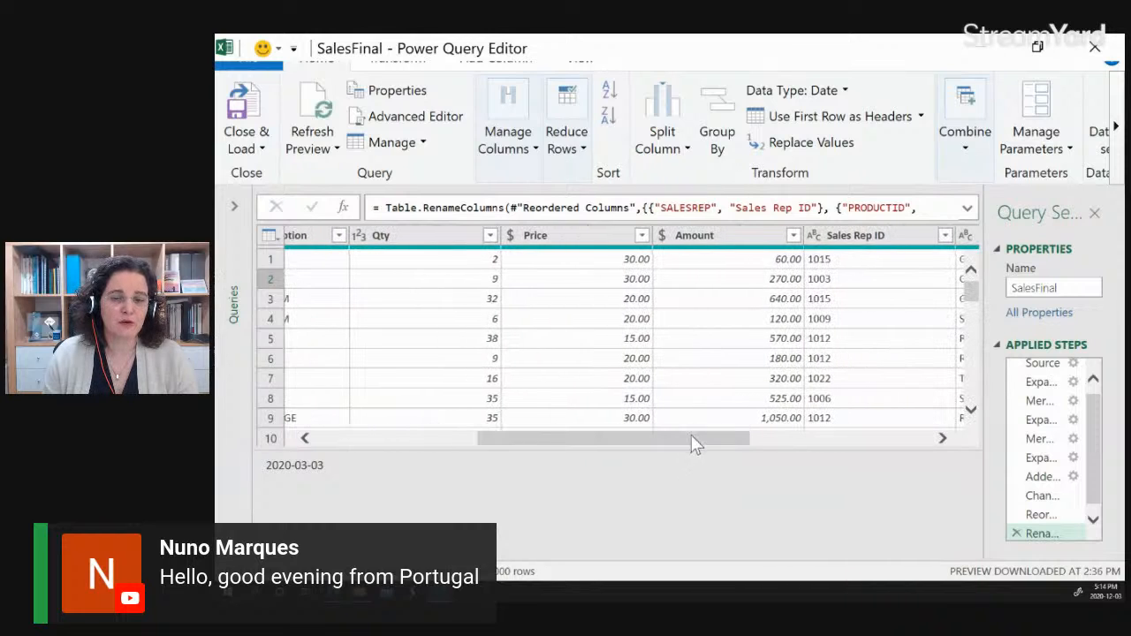
left_click(736, 235)
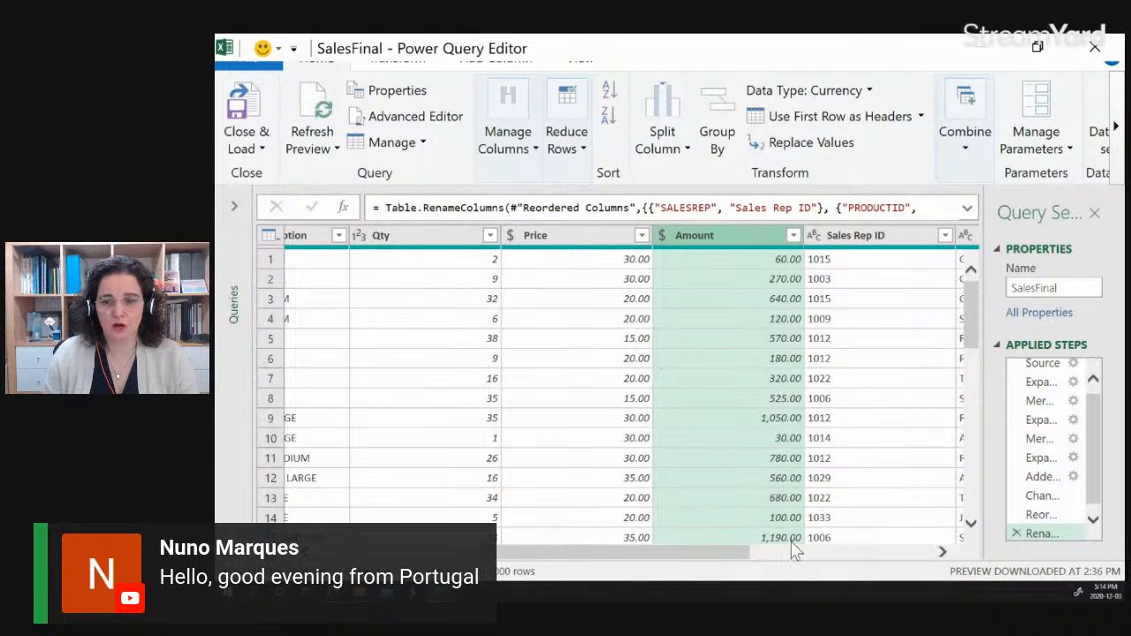
left_click_drag(695, 563, 831, 558)
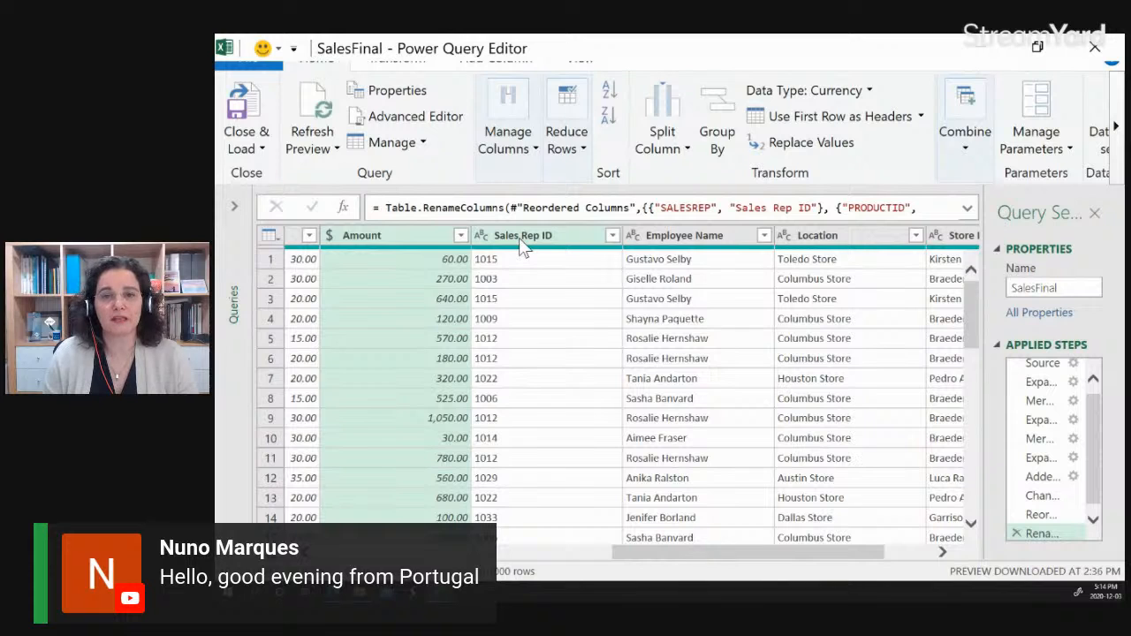
left_click(713, 235)
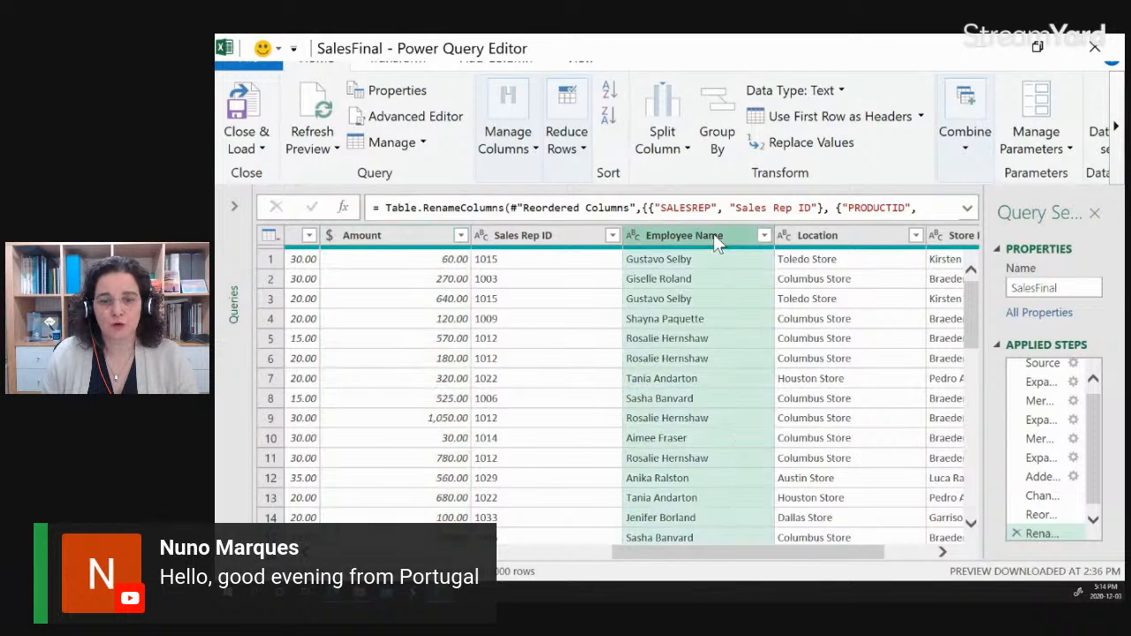
left_click(847, 237)
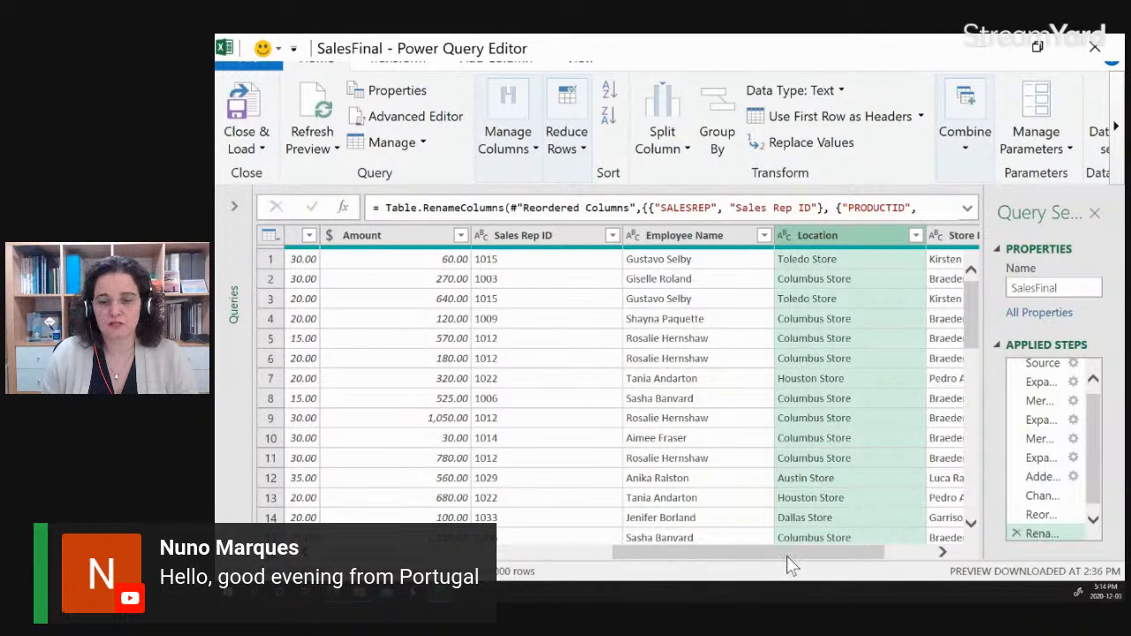
left_click_drag(789, 554, 866, 551)
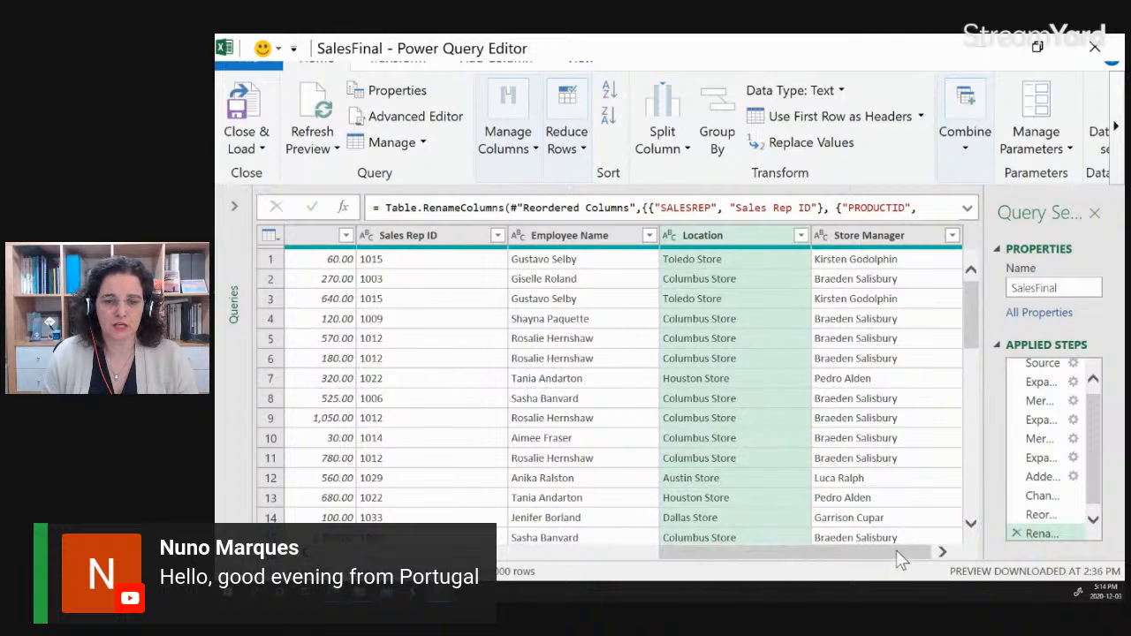
left_click(878, 239)
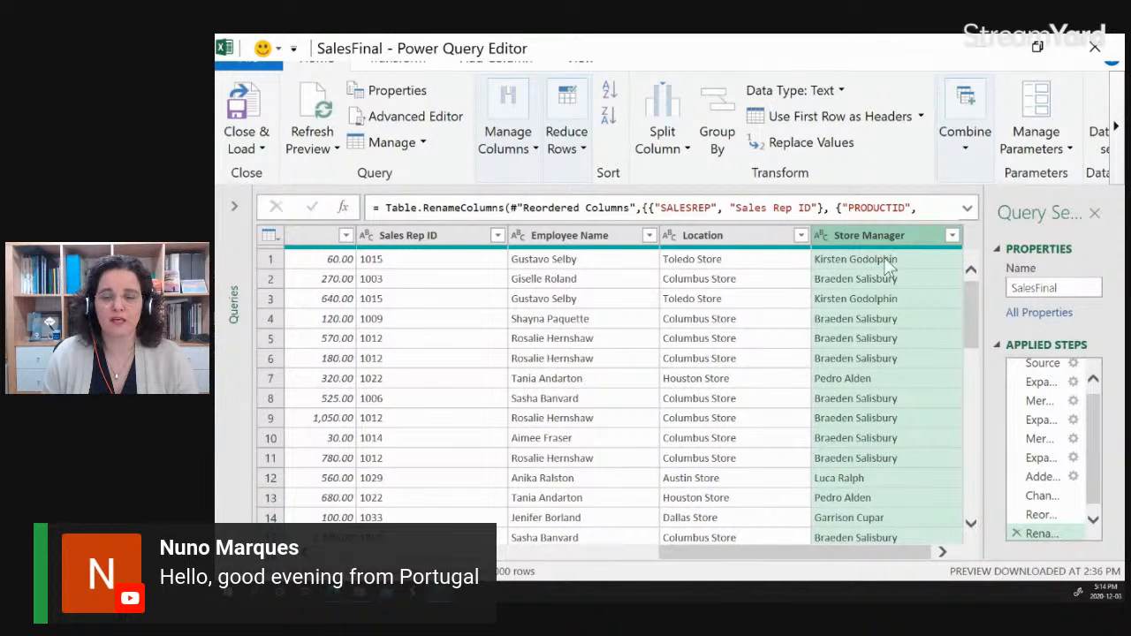
left_click_drag(883, 549, 544, 557)
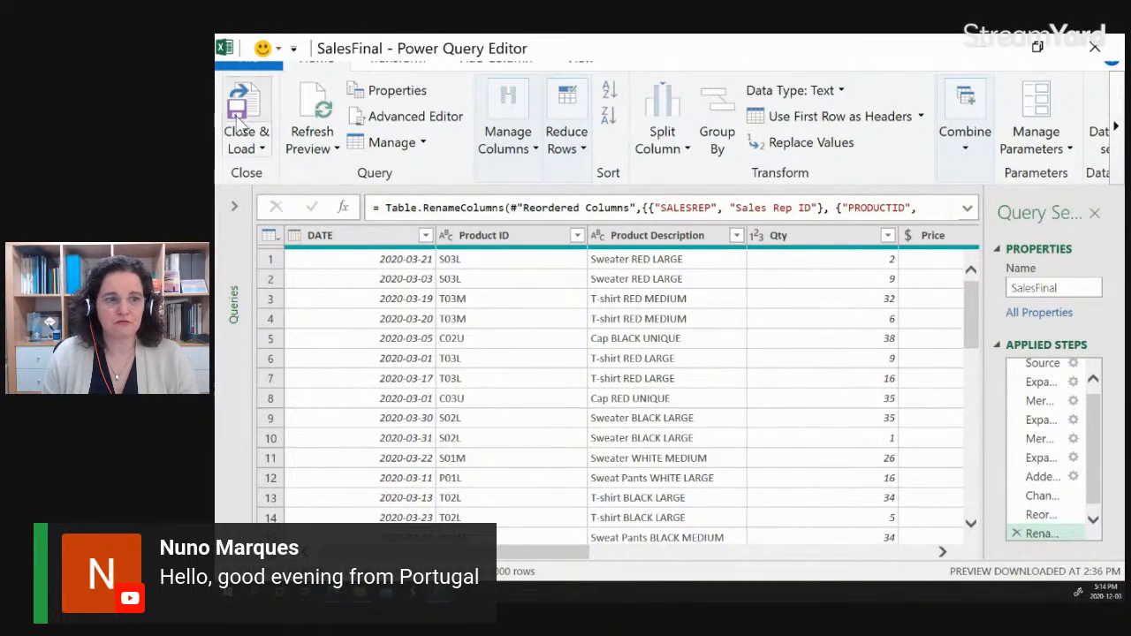
left_click(257, 111)
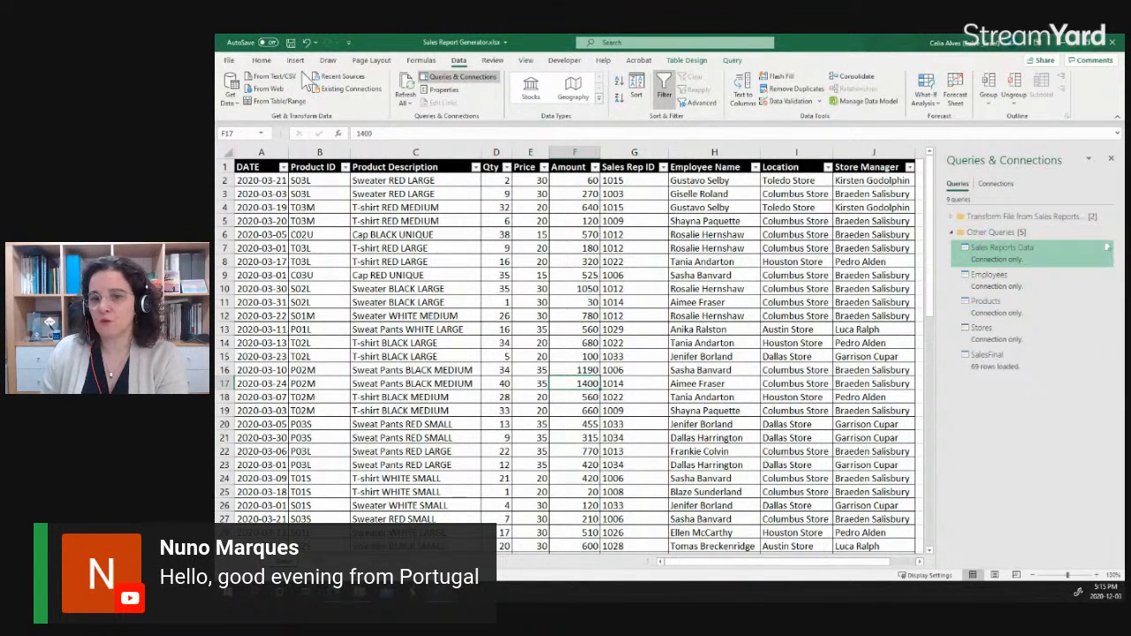
In File Explorer, copy 2020-04.csv from the All Reports folder into the Sales Reports folder.
key("alt+Tab")
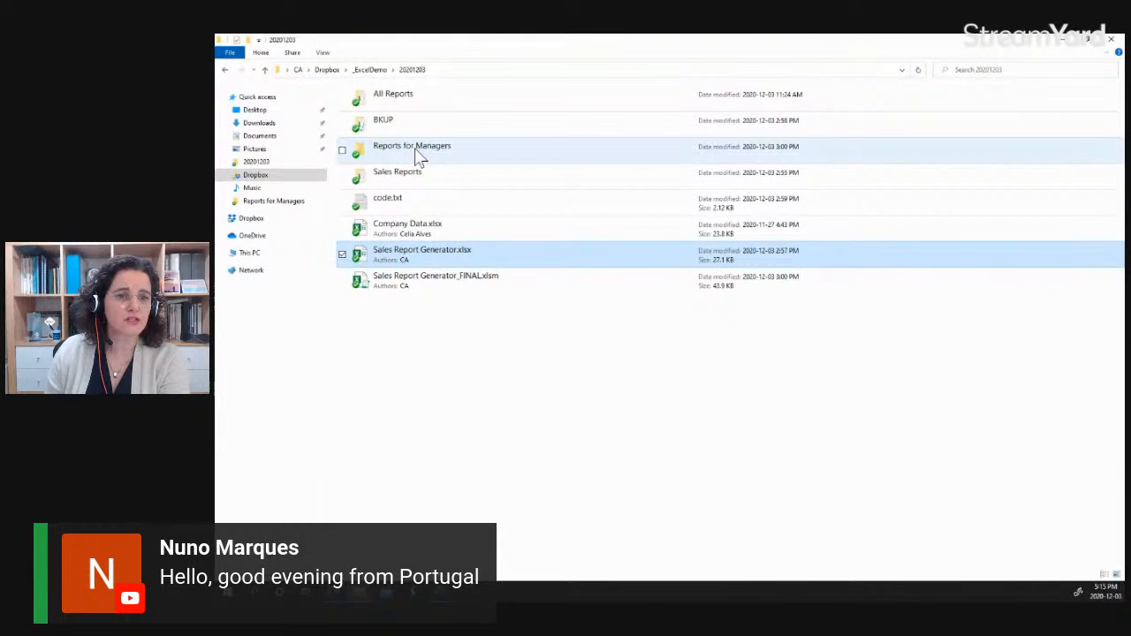
left_click(394, 100)
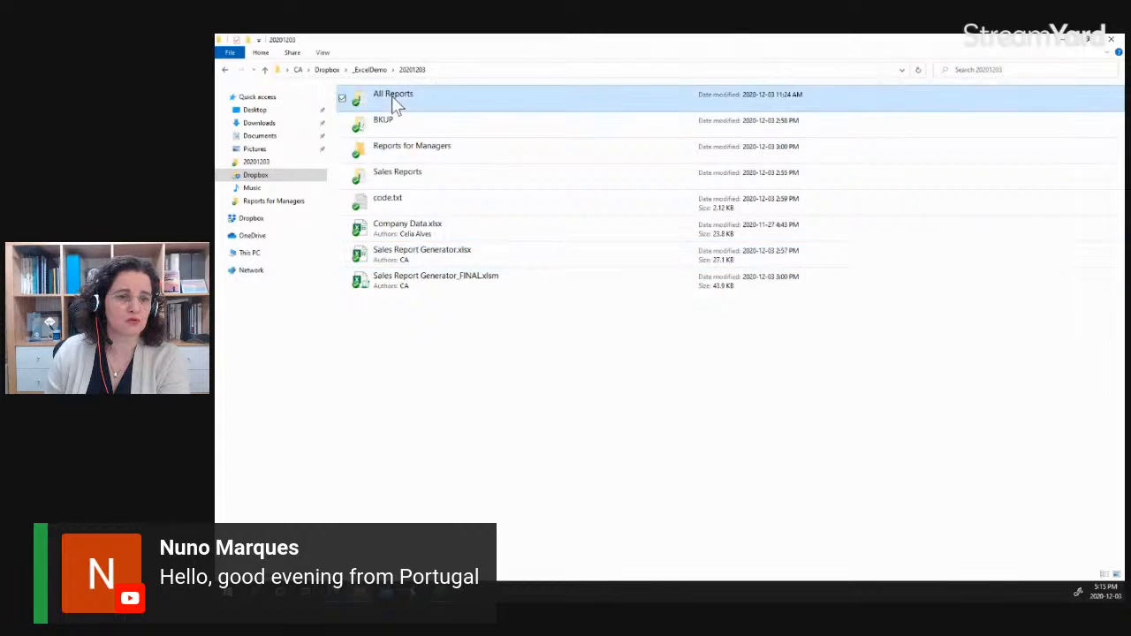
double_click(391, 97)
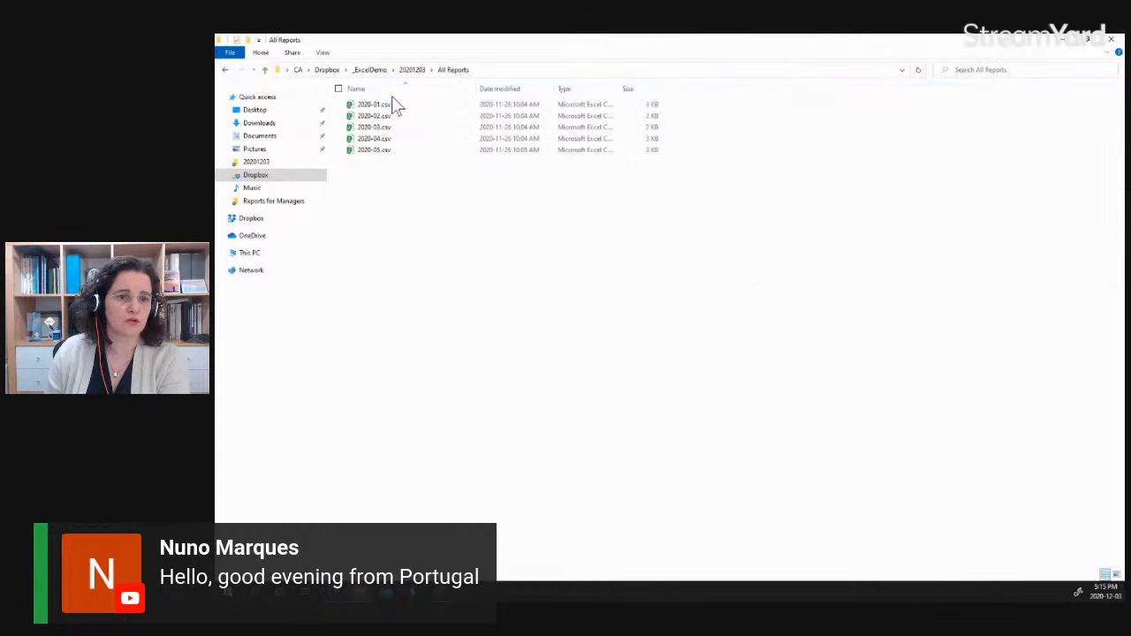
left_click(390, 144)
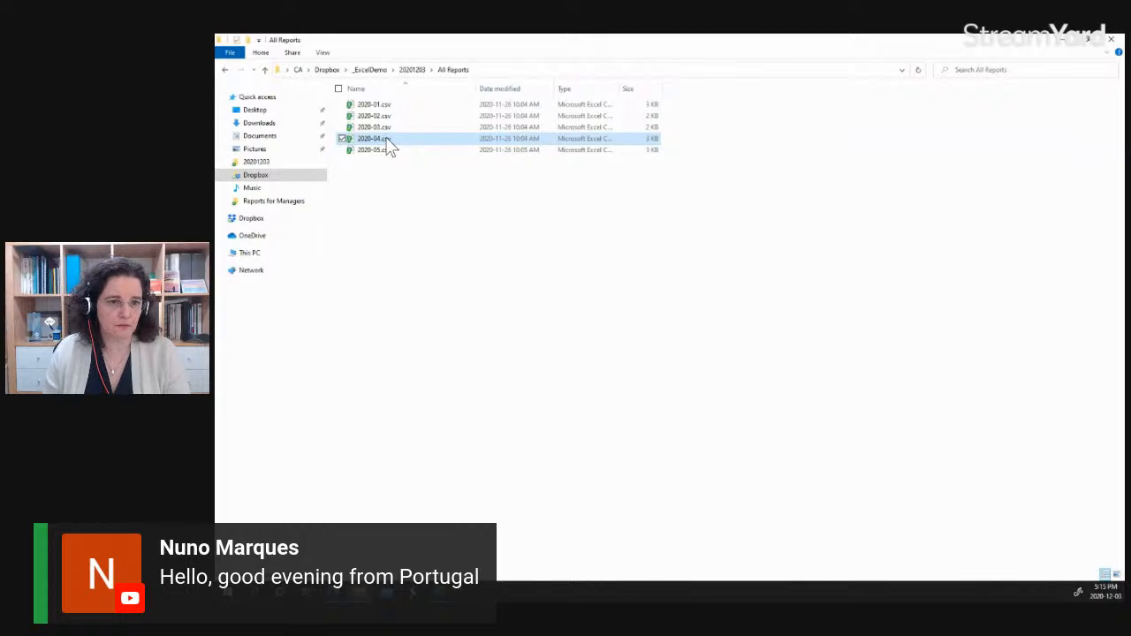
left_click(414, 71)
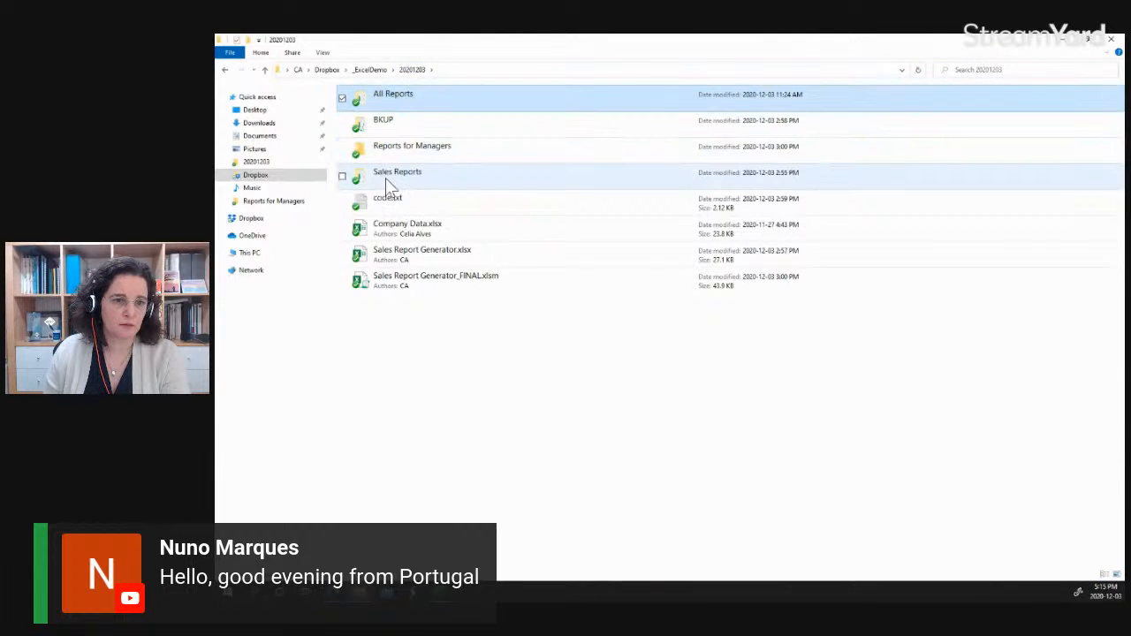
double_click(385, 178)
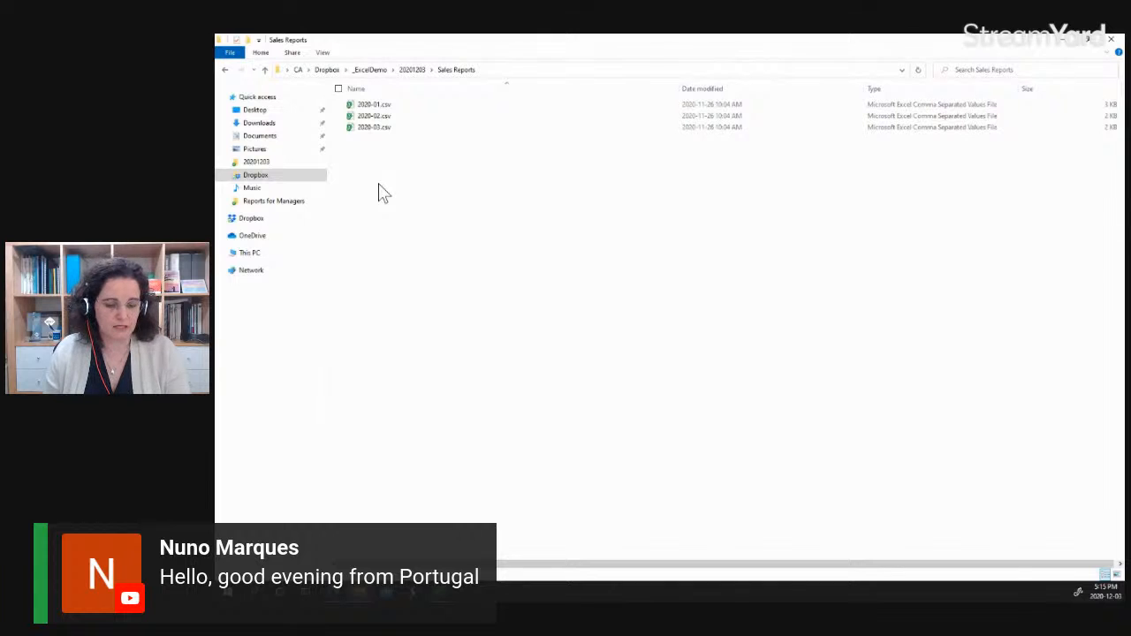
key("ctrl+v")
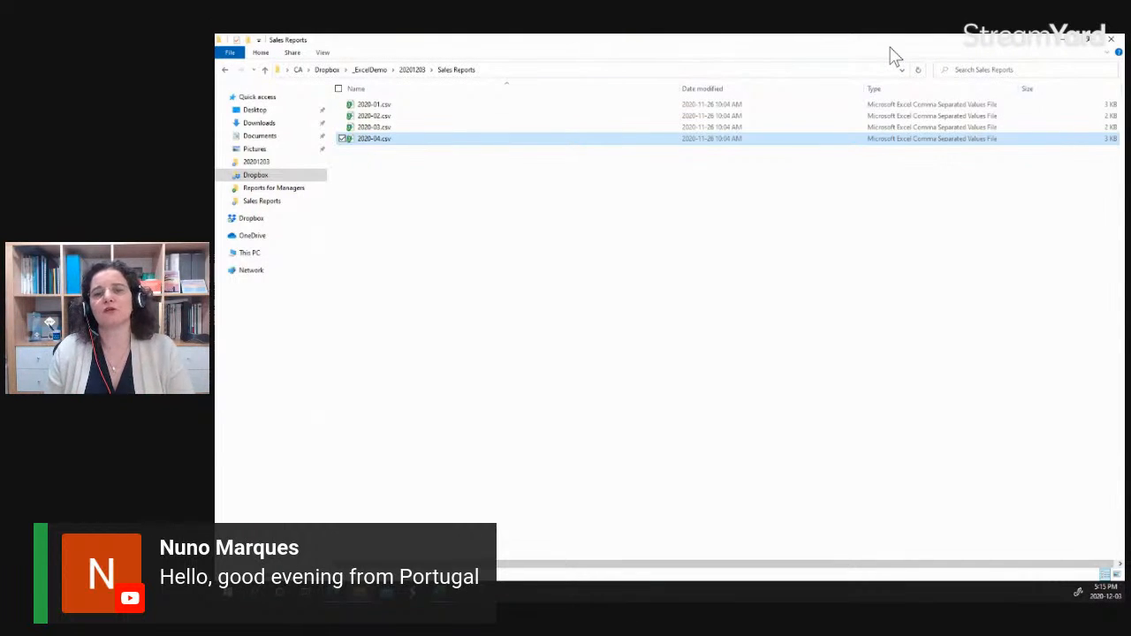
Return to the Sales Report Generator workbook, refresh all its queries and check the first and last dates of the reloaded table.
left_click(1062, 40)
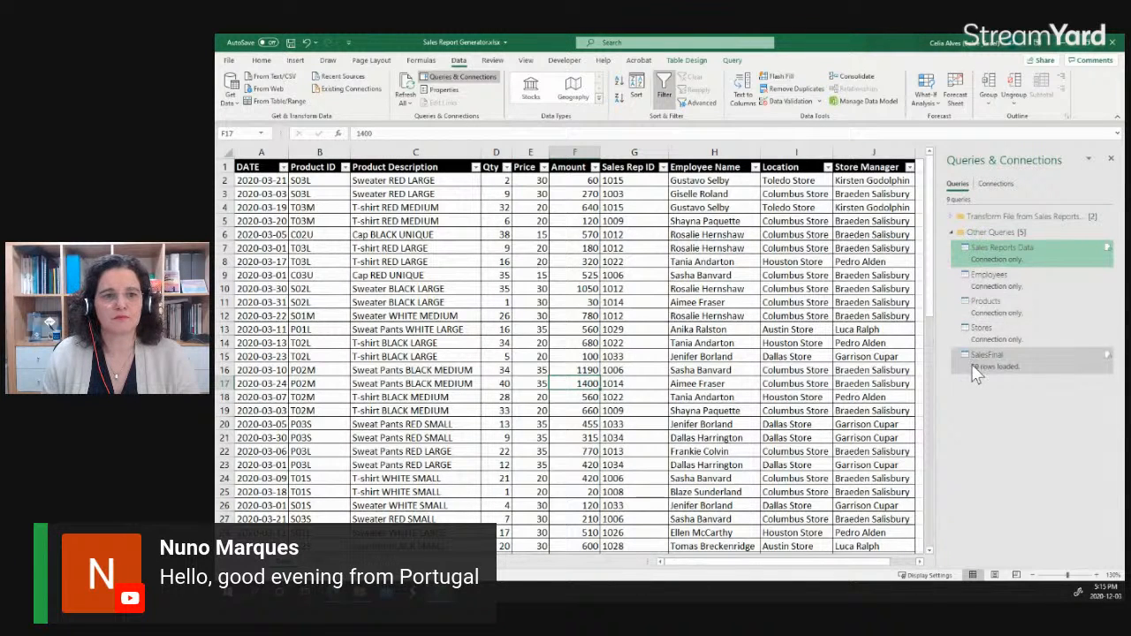
left_click(406, 88)
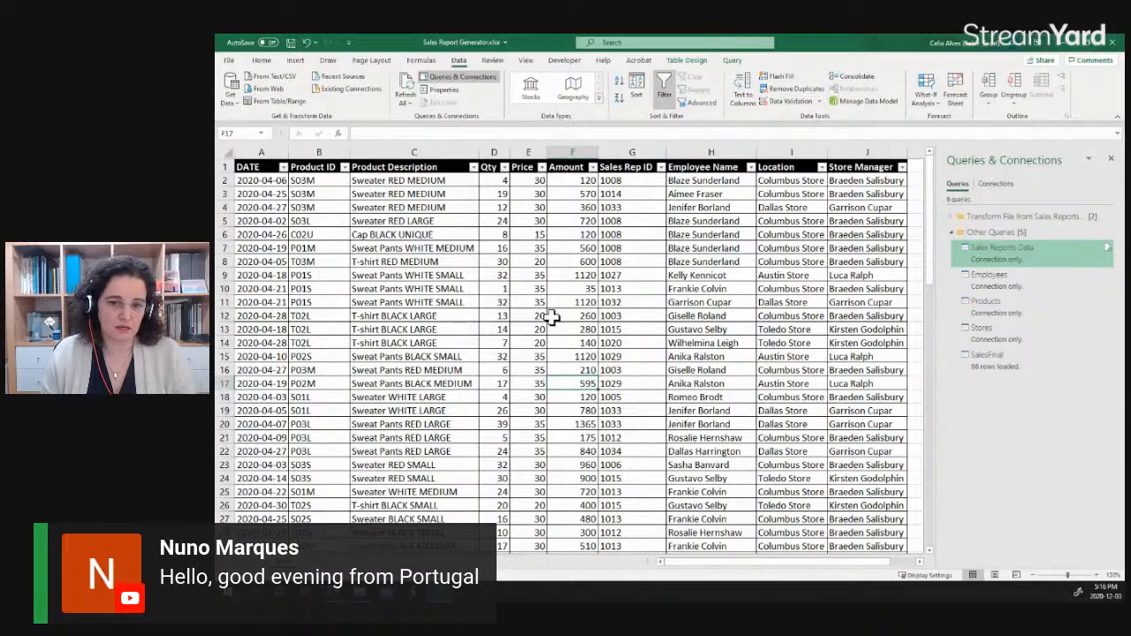
scroll(542, 323, "down", 1)
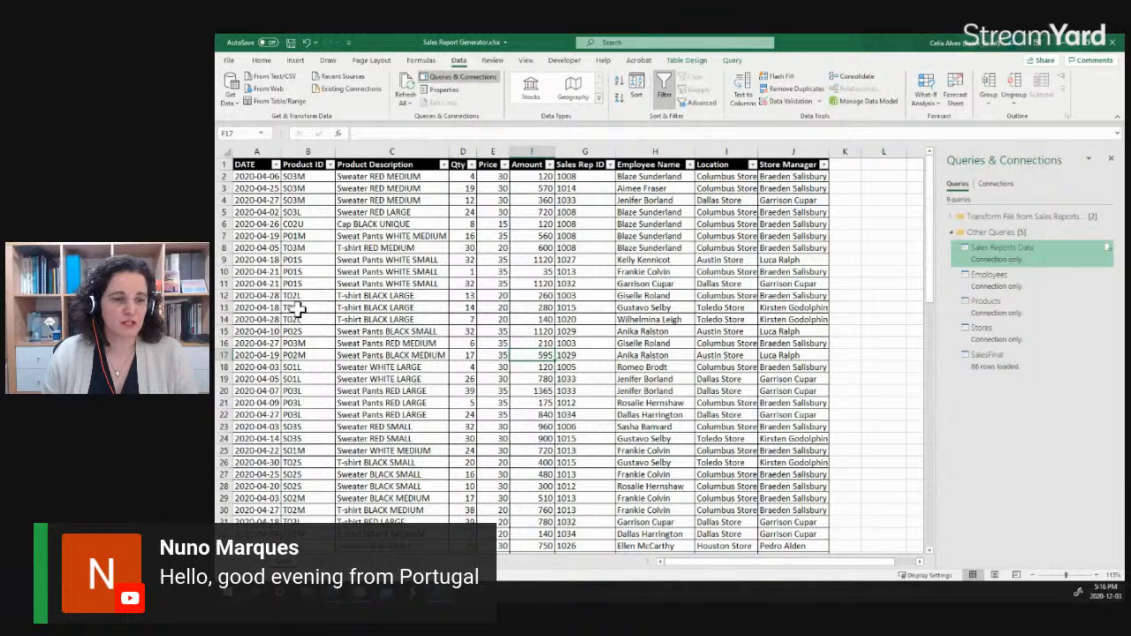
left_click(265, 177)
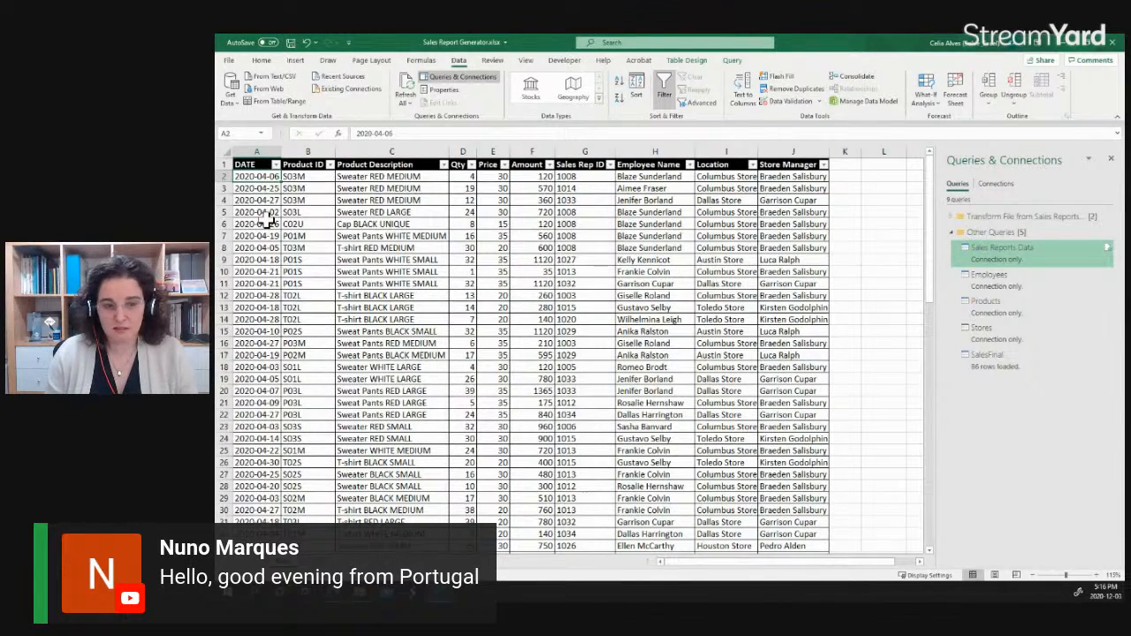
key("ctrl+Down")
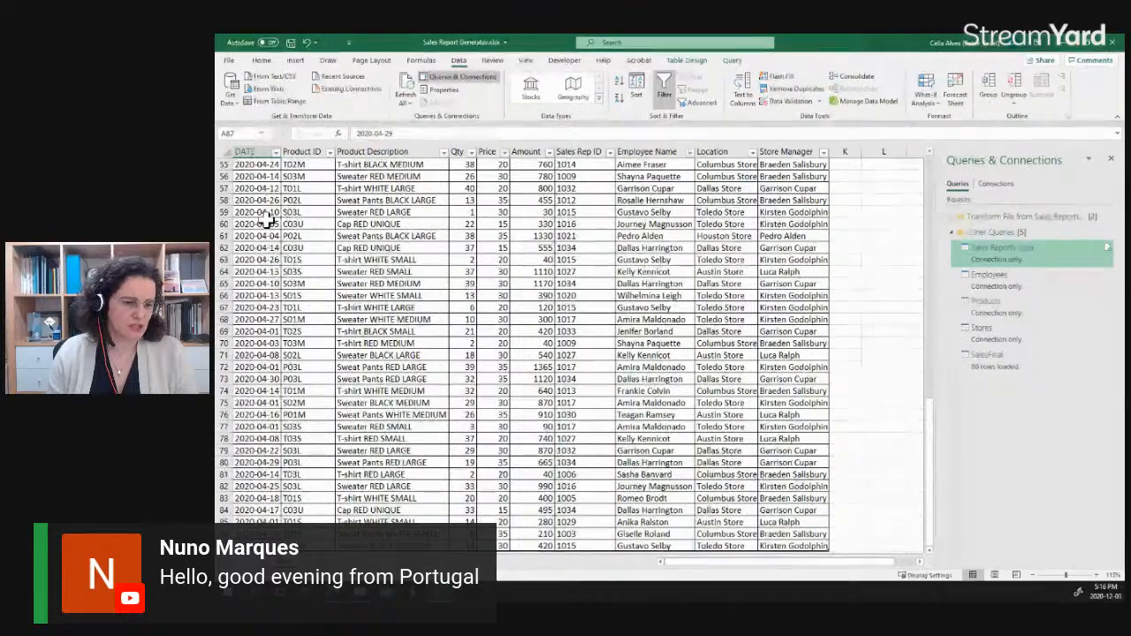
key("ctrl+Up")
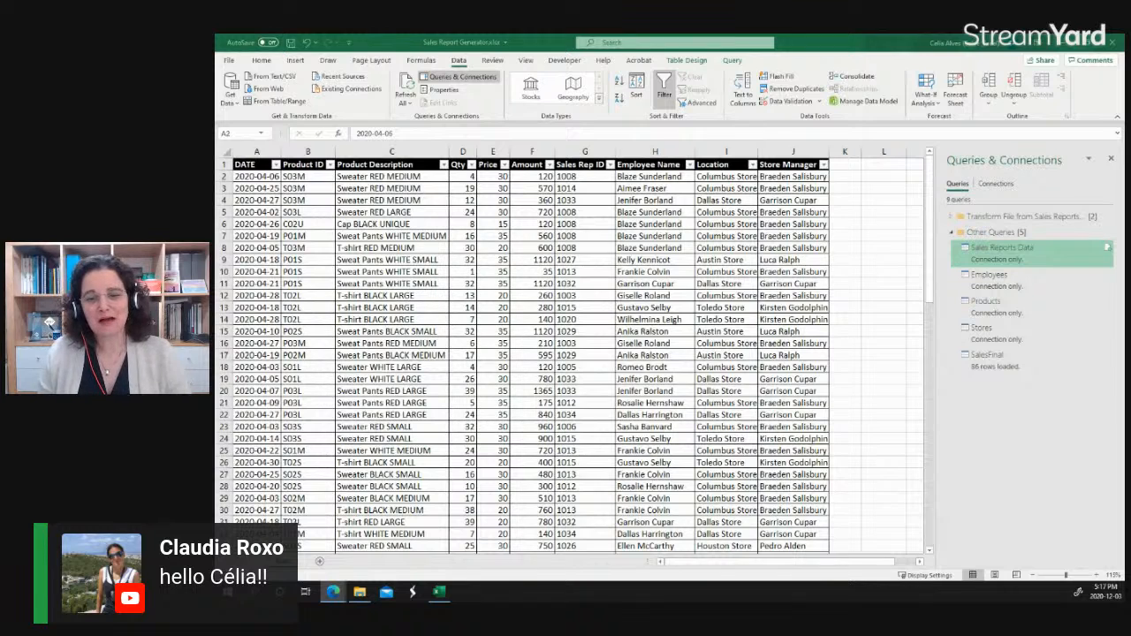
Close the Sales Report Generator workbook without saving the changes.
left_click(865, 55)
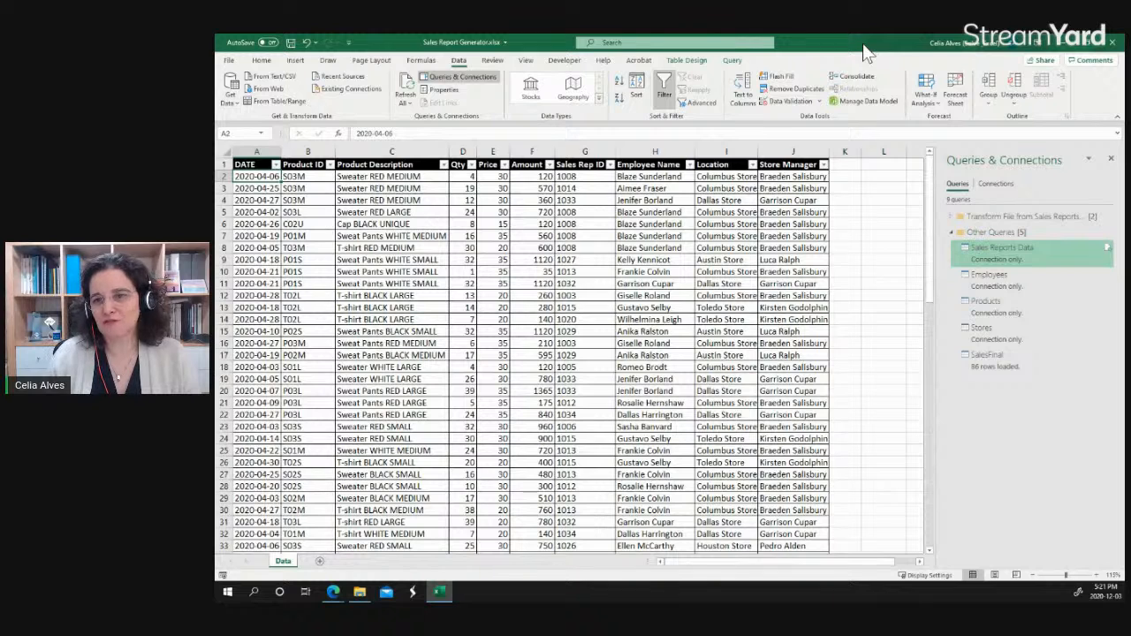
left_click(1113, 44)
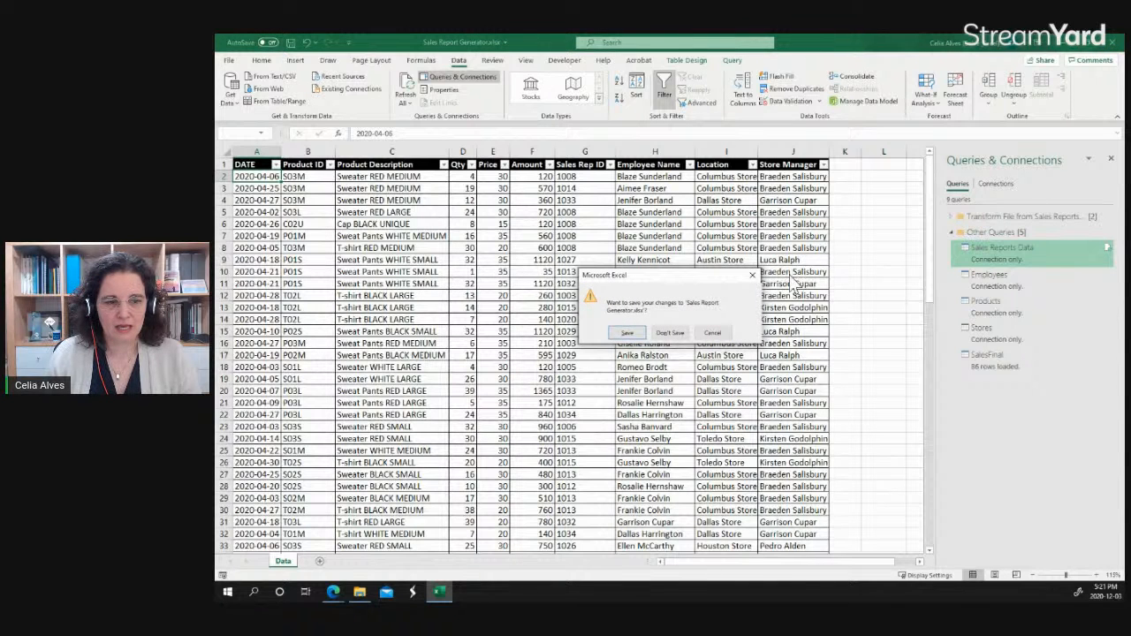
left_click(669, 337)
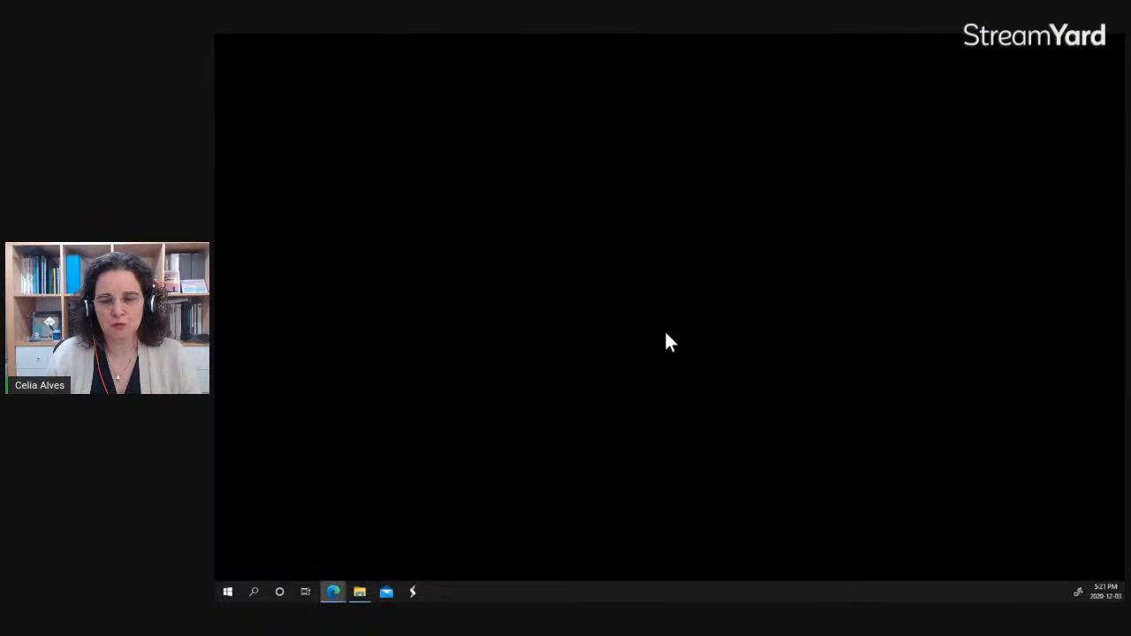